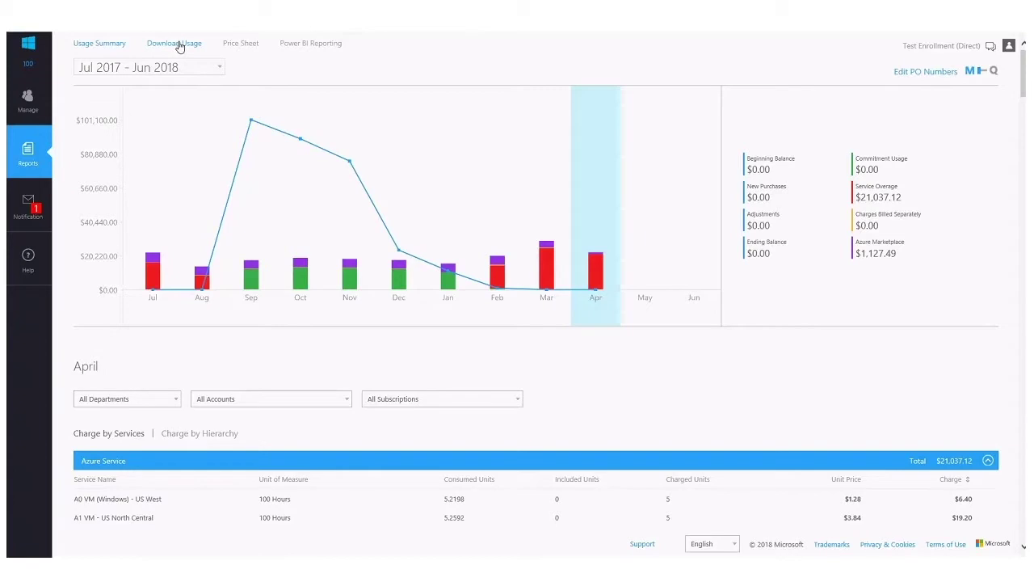
# - Open the Monthly Report Download listing, with months from Apr 2018 back to 2016
pyautogui.click(180, 42)
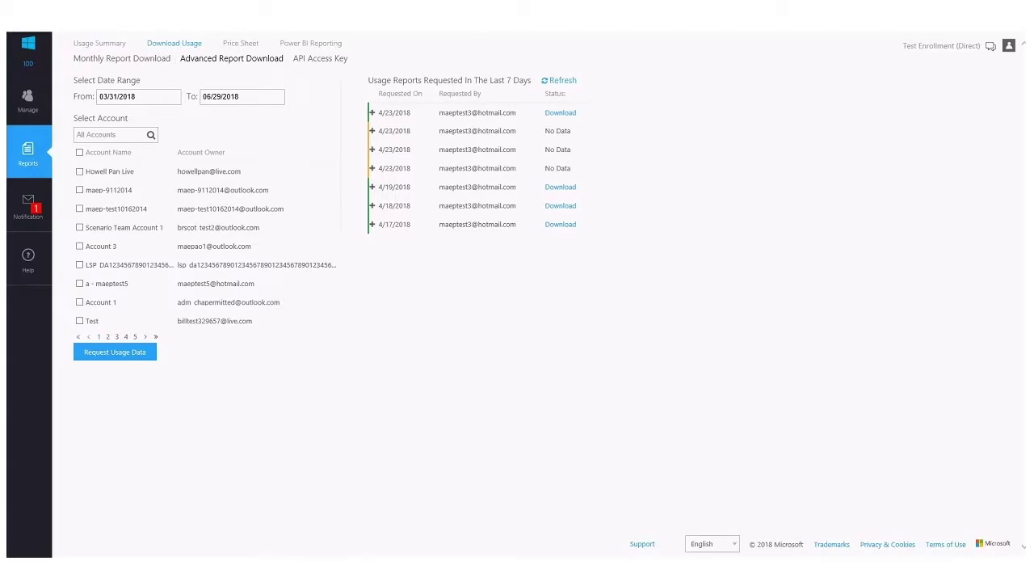
pyautogui.click(127, 63)
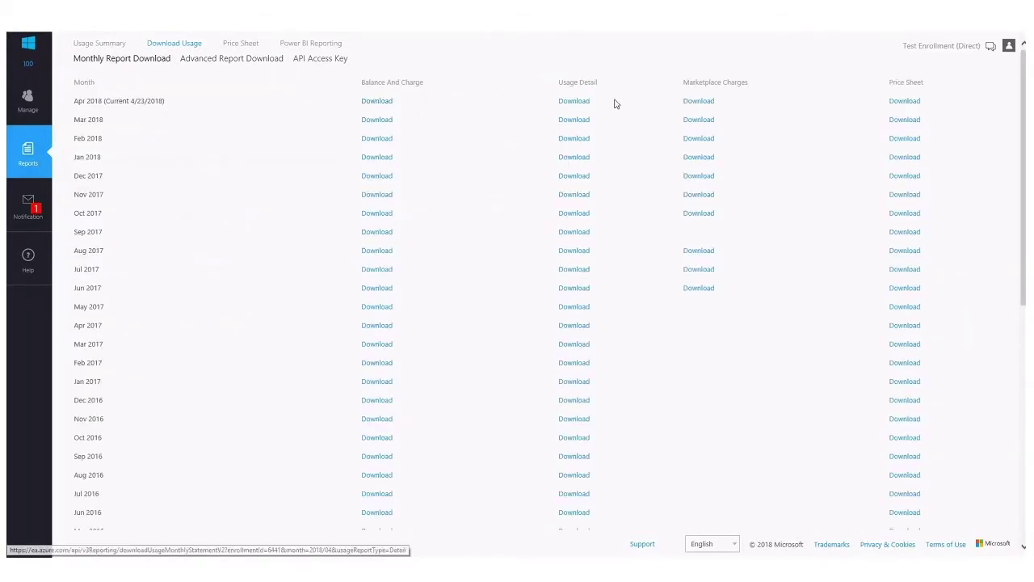
pyautogui.click(905, 102)
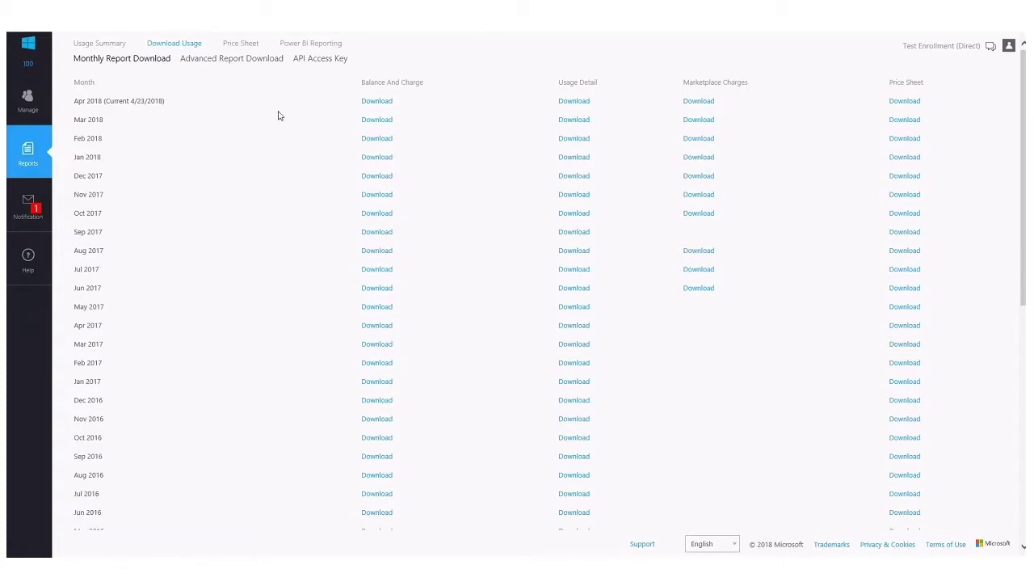
# - Show November's usage summary, with Azure Service charges totalling $12,984.33
pyautogui.click(111, 43)
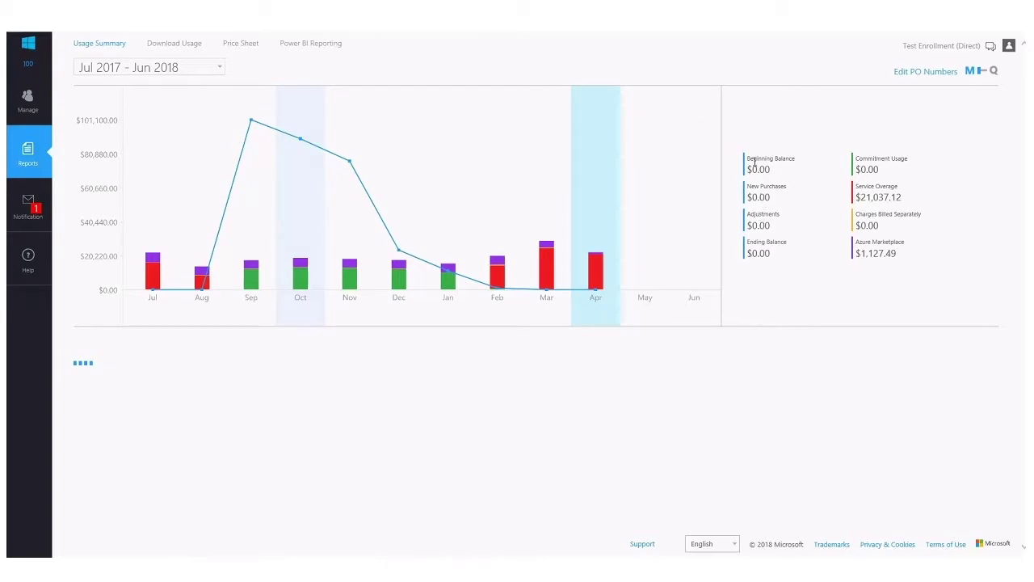
pyautogui.click(358, 226)
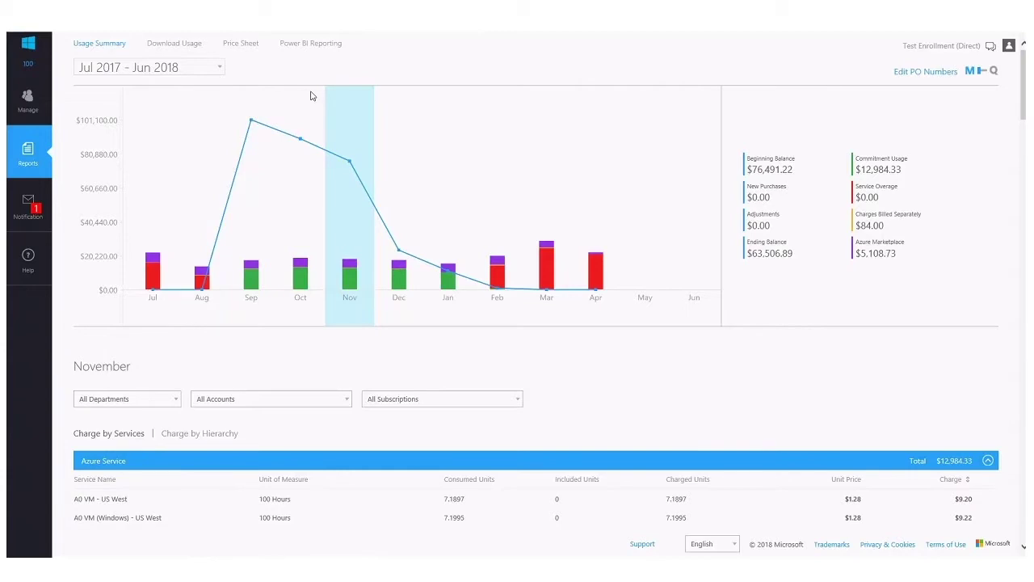
# - Return to the Monthly Report Download listing and highlight the Usage Detail column heading
pyautogui.click(181, 48)
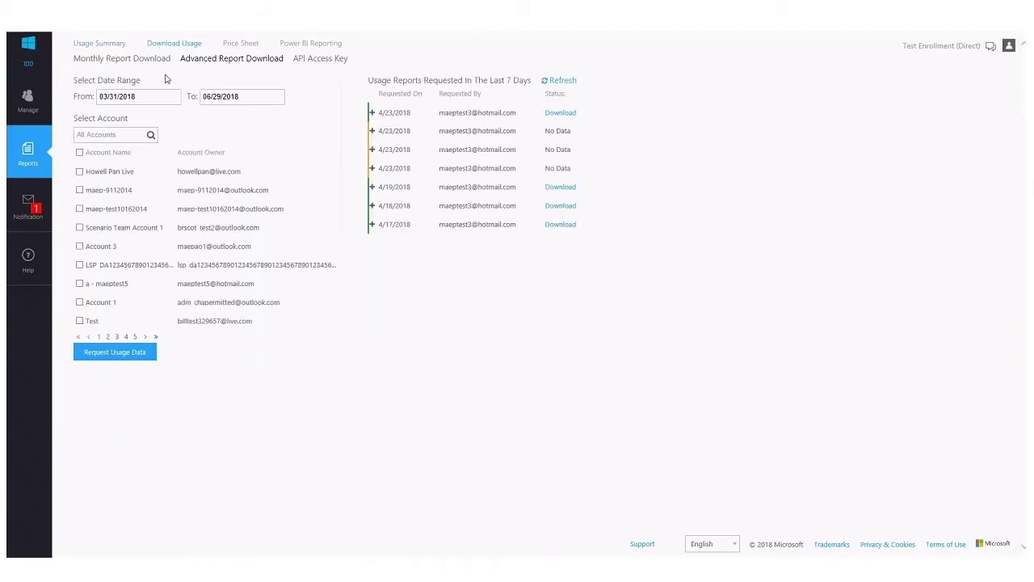
pyautogui.click(140, 65)
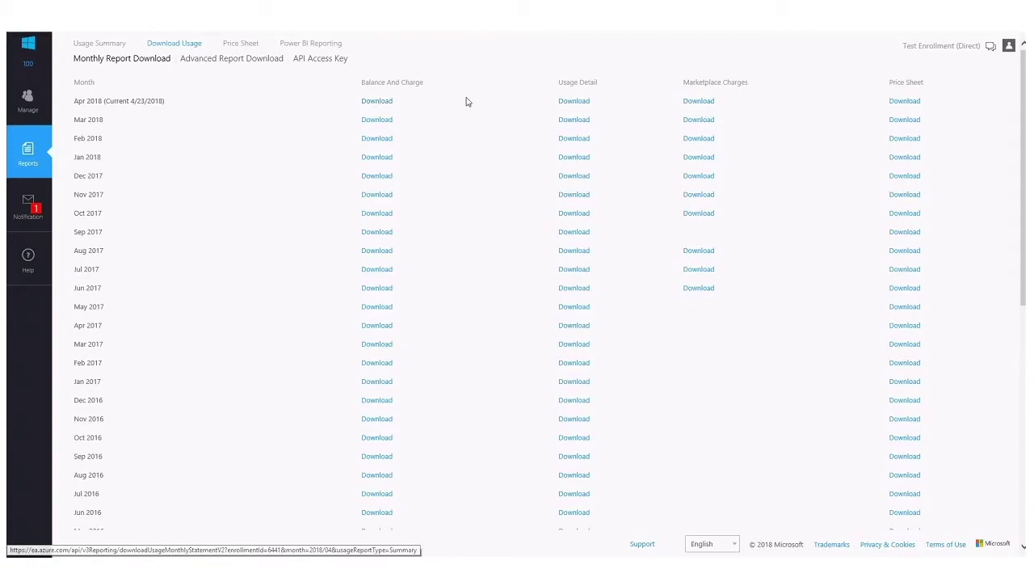
pyautogui.moveTo(559, 84); pyautogui.dragTo(597, 85)
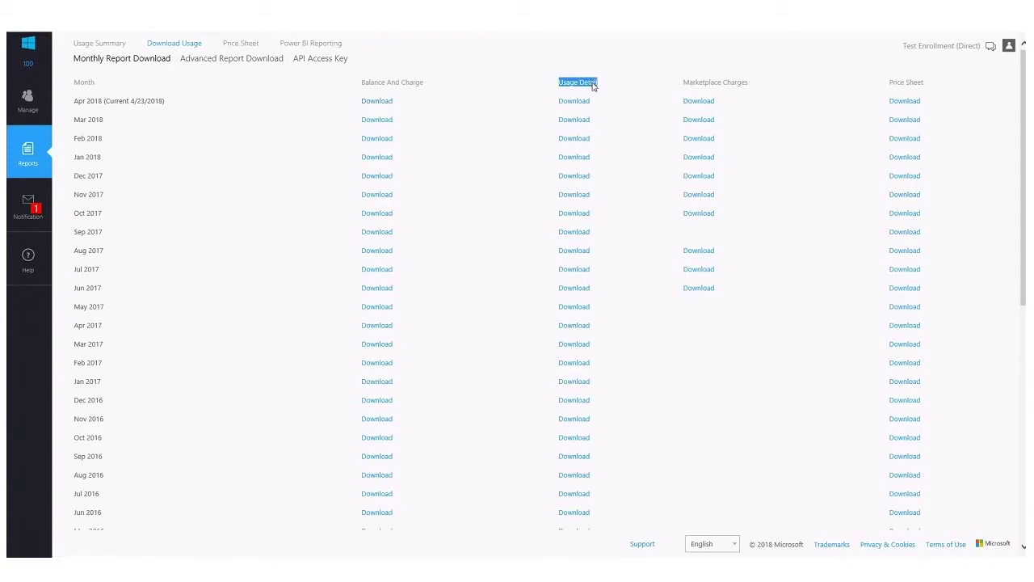
pyautogui.click(576, 81)
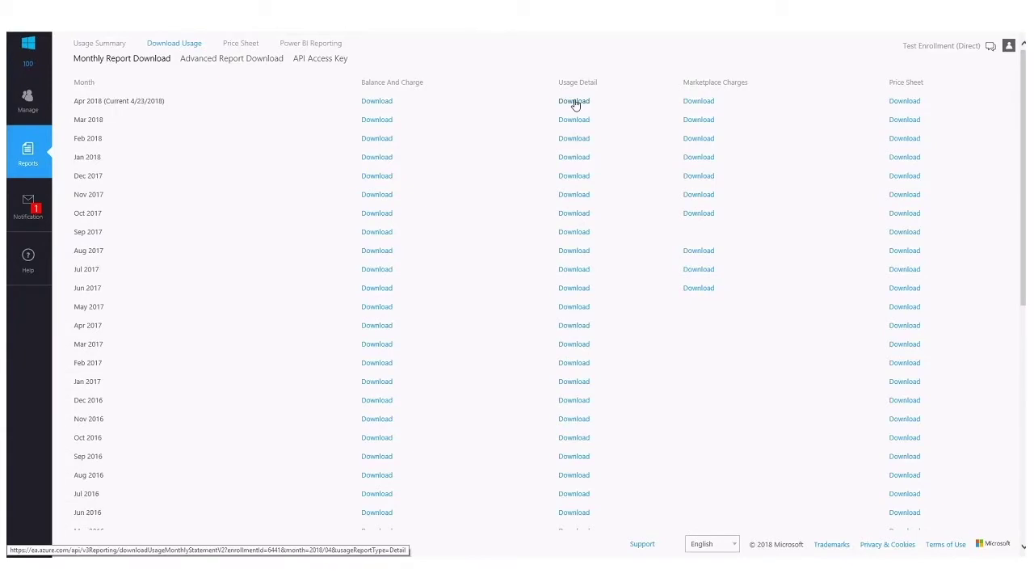
# - Download the Apr 2018 Usage Detail report and open it in Excel
pyautogui.click(575, 102)
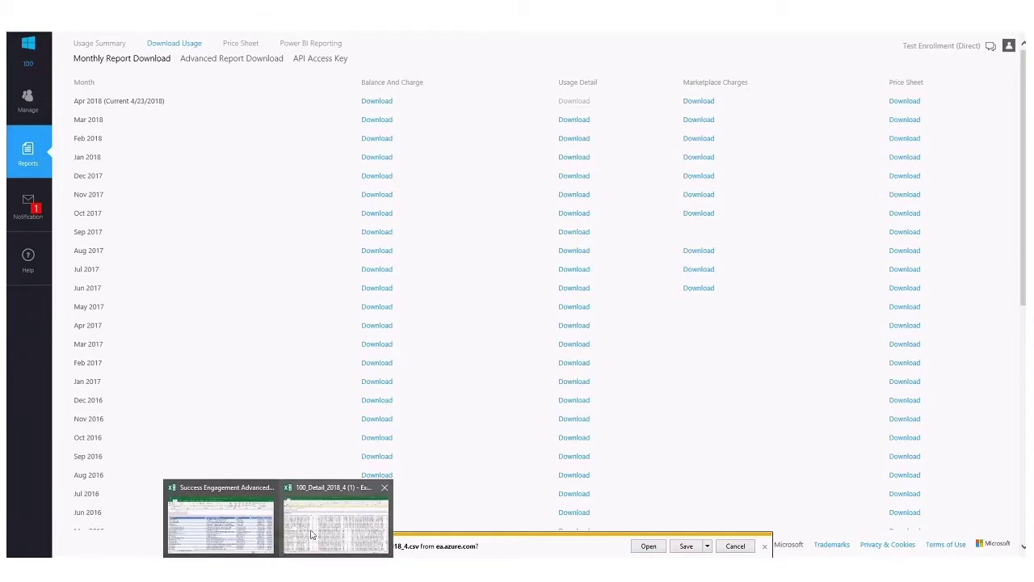
pyautogui.click(309, 512)
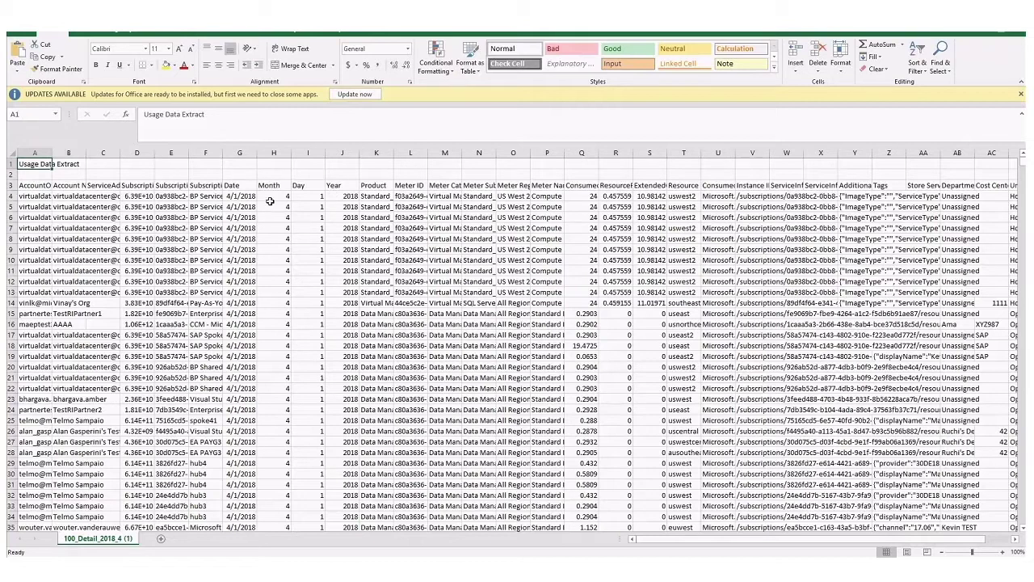
# - Autofit column A so the full AccountOwnerId values are visible
pyautogui.click(33, 185)
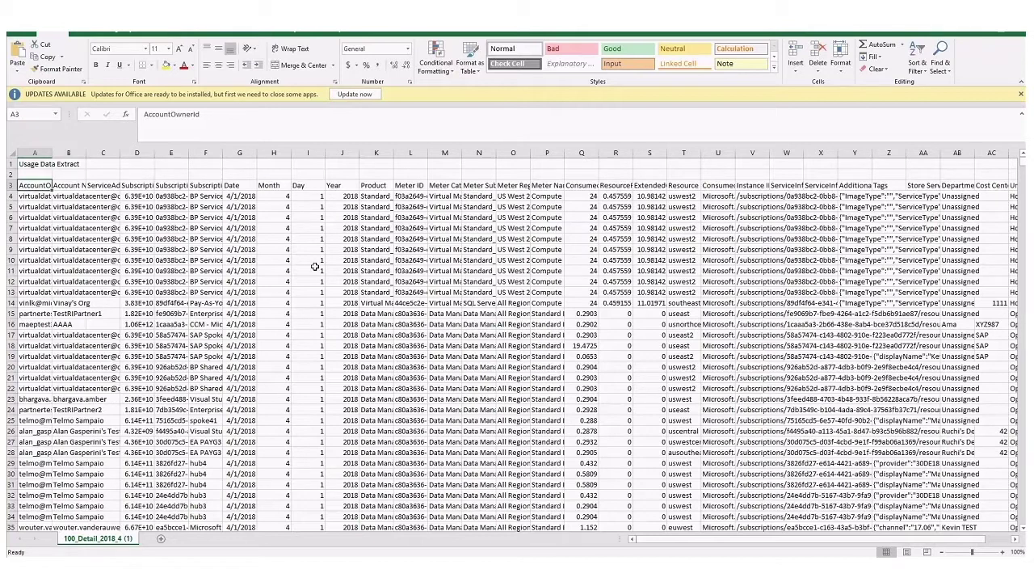
pyautogui.press('Right')
pyautogui.press('Right')
pyautogui.press('Right')
pyautogui.press('Right')
pyautogui.press('Right')
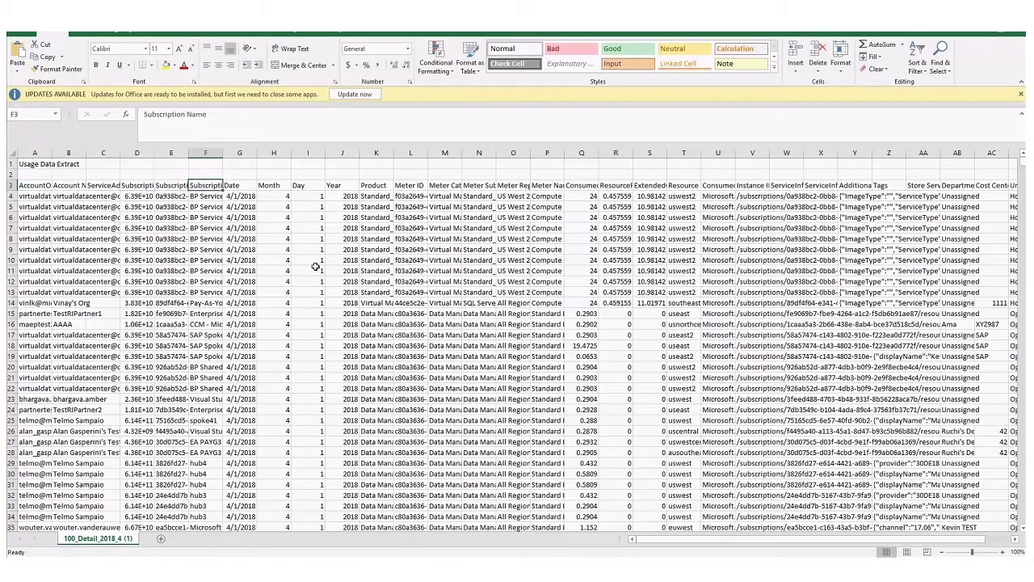
pyautogui.press('Left')
pyautogui.press('Left')
pyautogui.press('Left')
pyautogui.press('Left')
pyautogui.press('Left')
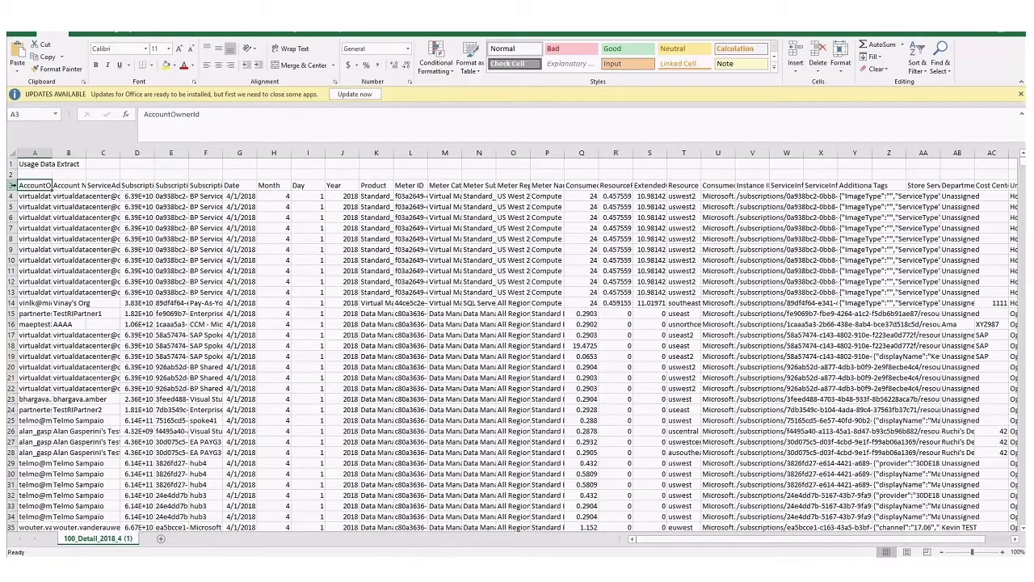
pyautogui.click(11, 185)
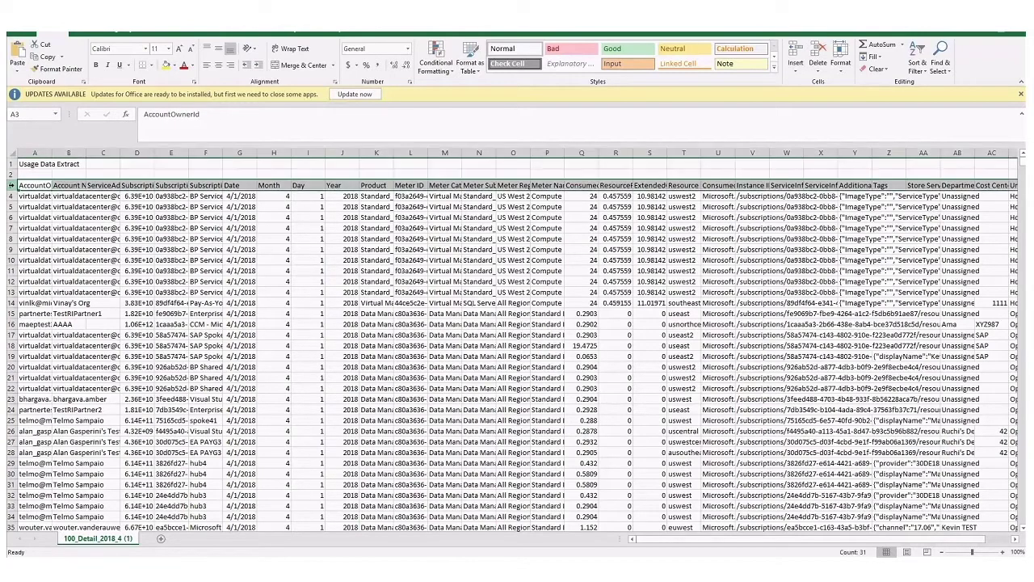
pyautogui.doubleClick(51, 152)
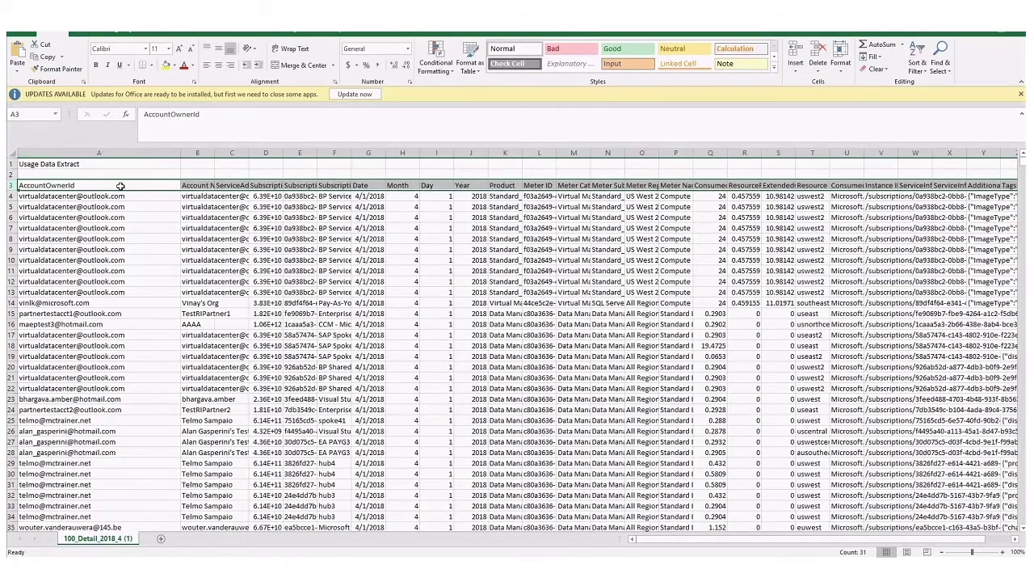
pyautogui.click(120, 186)
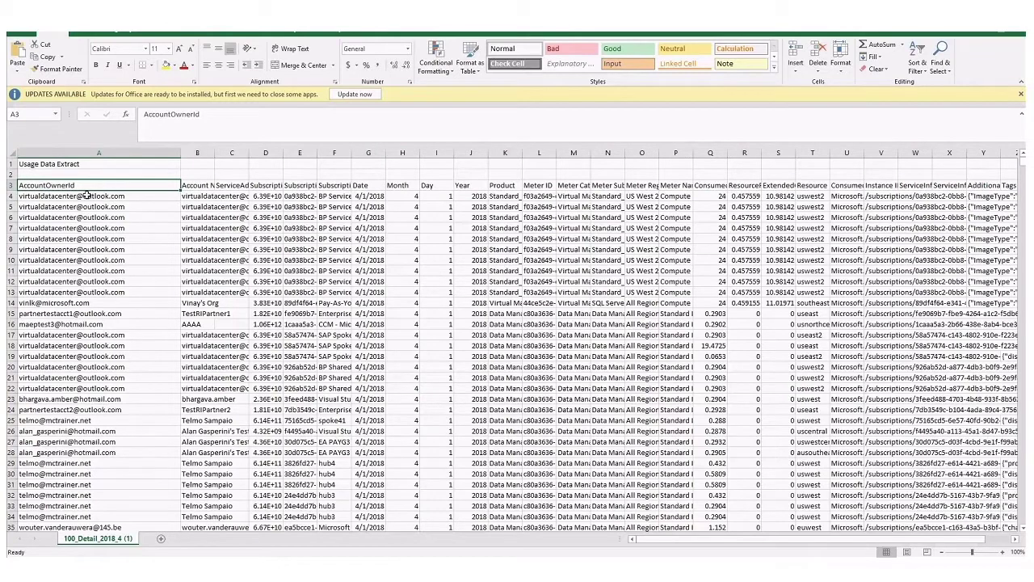
# - Turn on AutoFilter for the row 3 headers and check the AccountOwnerId and Account Name filters
pyautogui.hotkey('ctrl', 'shift', 'l')
pyautogui.moveTo(334, 291); pyautogui.dragTo(265, 248)
pyautogui.click(175, 185)
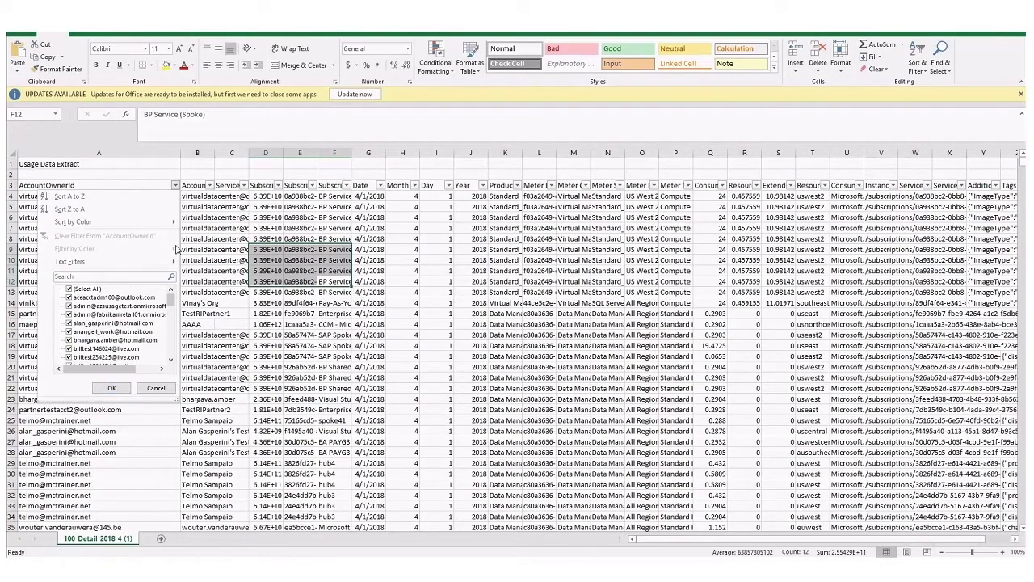
pyautogui.click(210, 185)
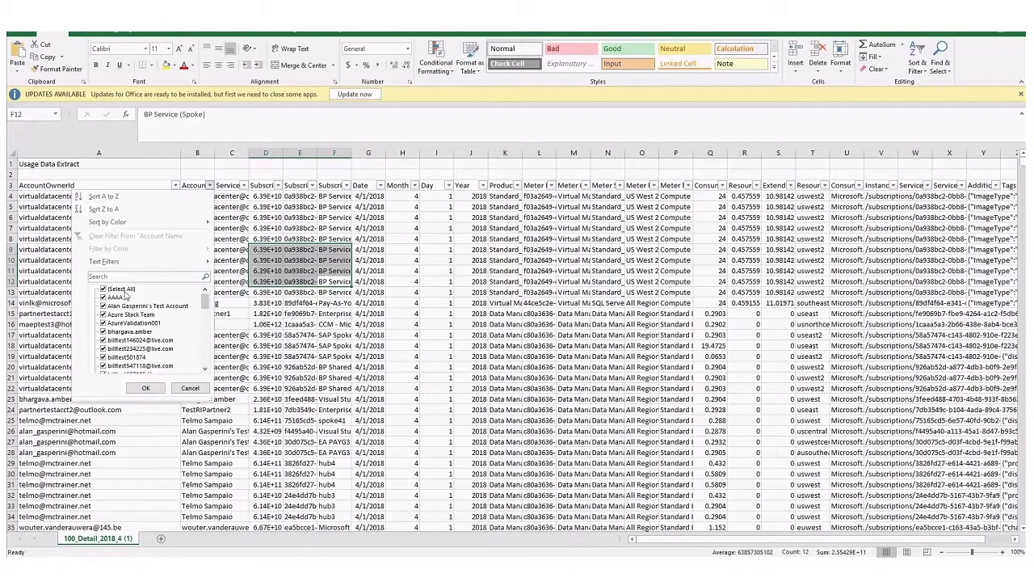
pyautogui.click(146, 388)
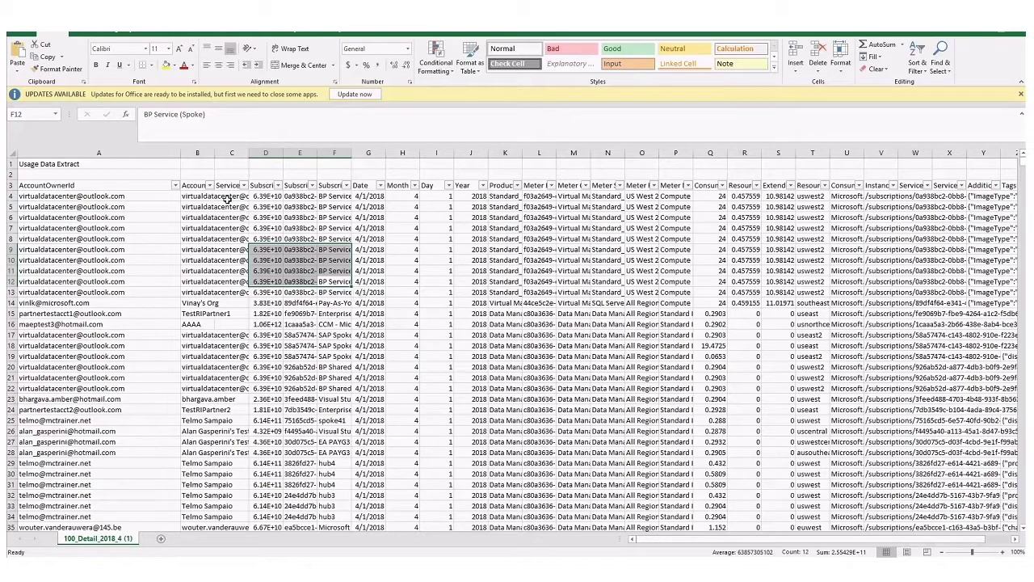
# - Autofit column F to show the full Subscription Name values
pyautogui.doubleClick(351, 153)
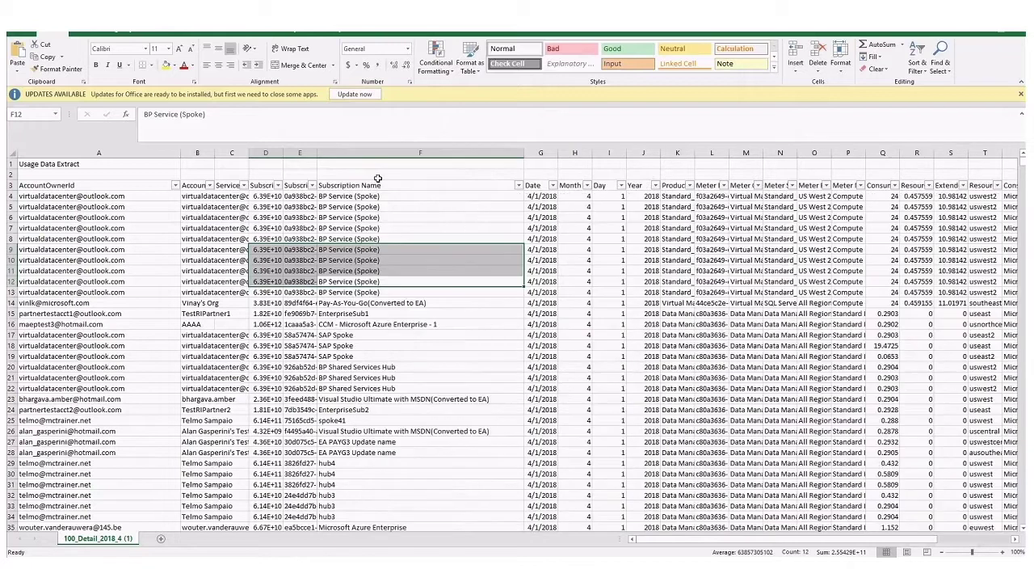
pyautogui.click(517, 185)
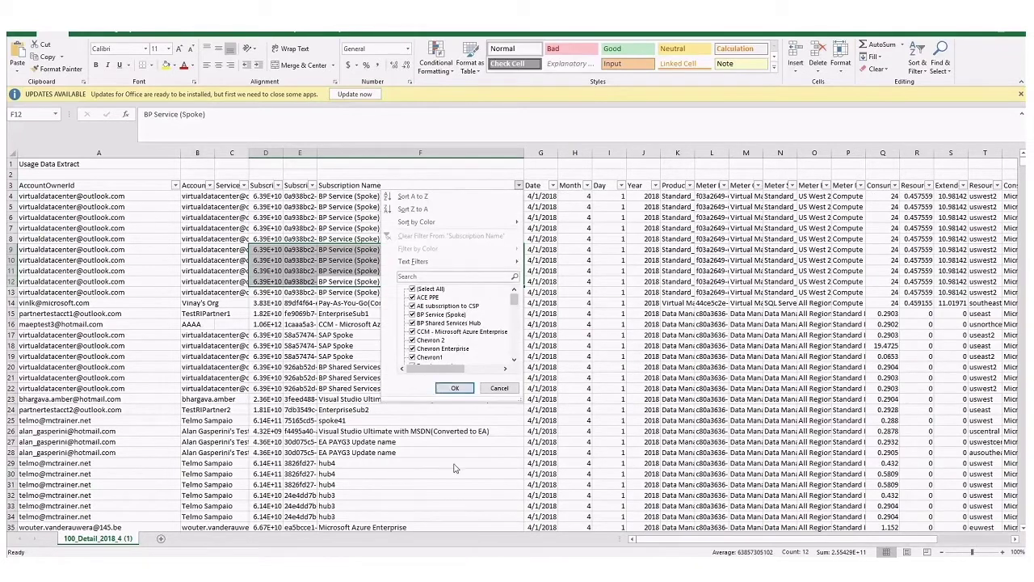
pyautogui.click(455, 387)
pyautogui.click(541, 269)
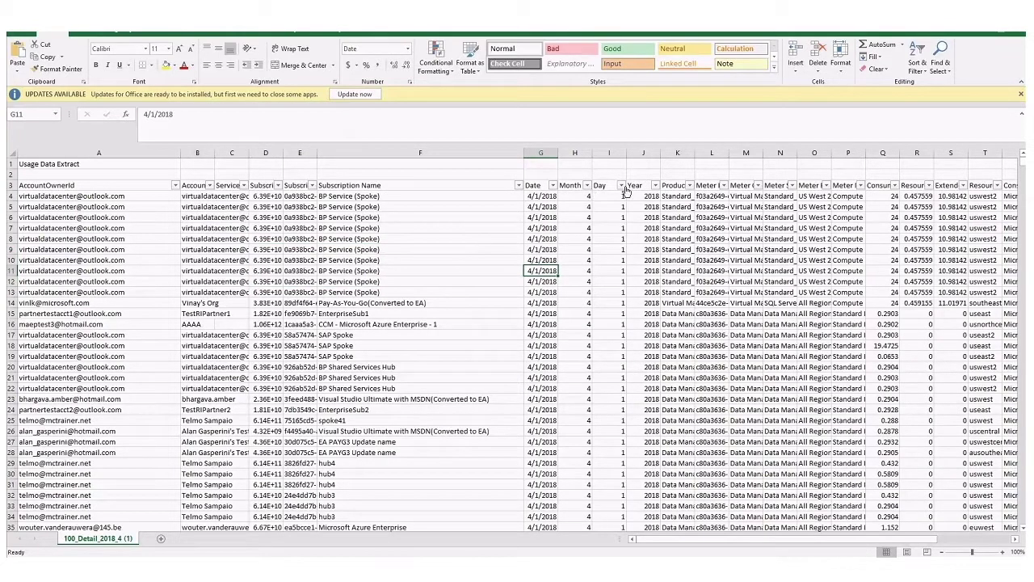
# - Autofit column M to show the full Meter Category names
pyautogui.click(622, 185)
pyautogui.moveTo(711, 540); pyautogui.dragTo(775, 540)
pyautogui.click(556, 186)
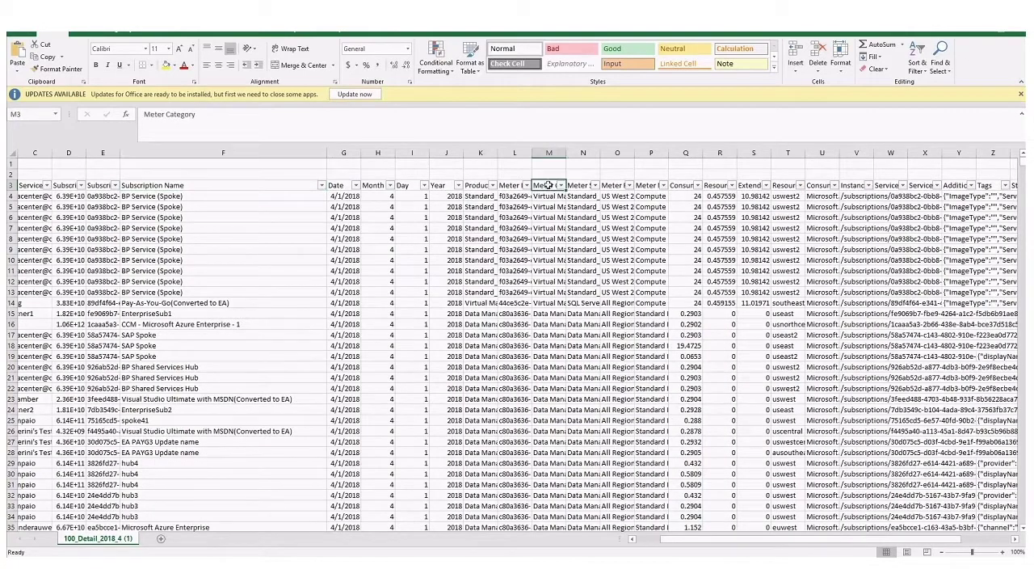
pyautogui.doubleClick(567, 153)
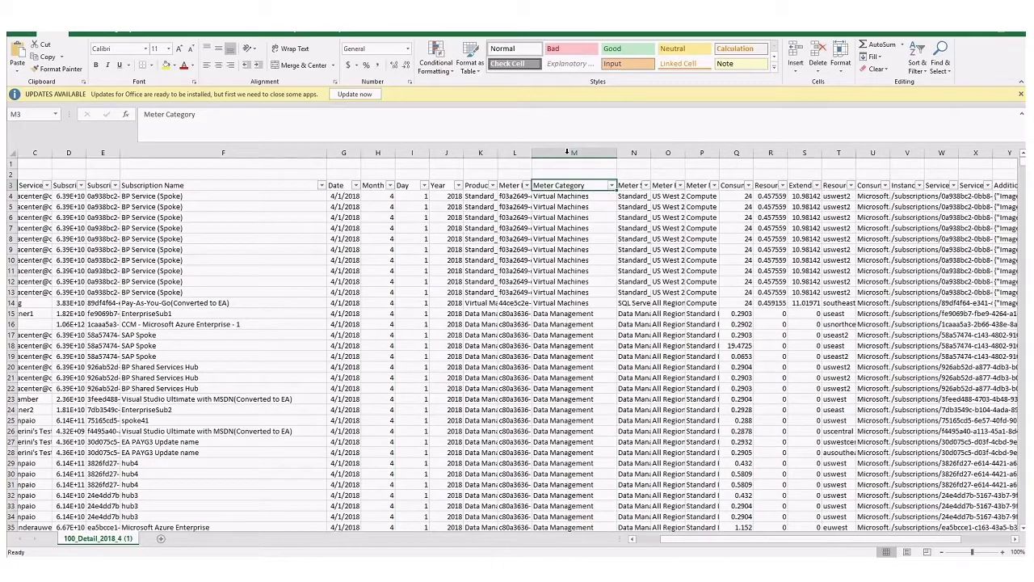
pyautogui.moveTo(566, 197); pyautogui.dragTo(569, 271)
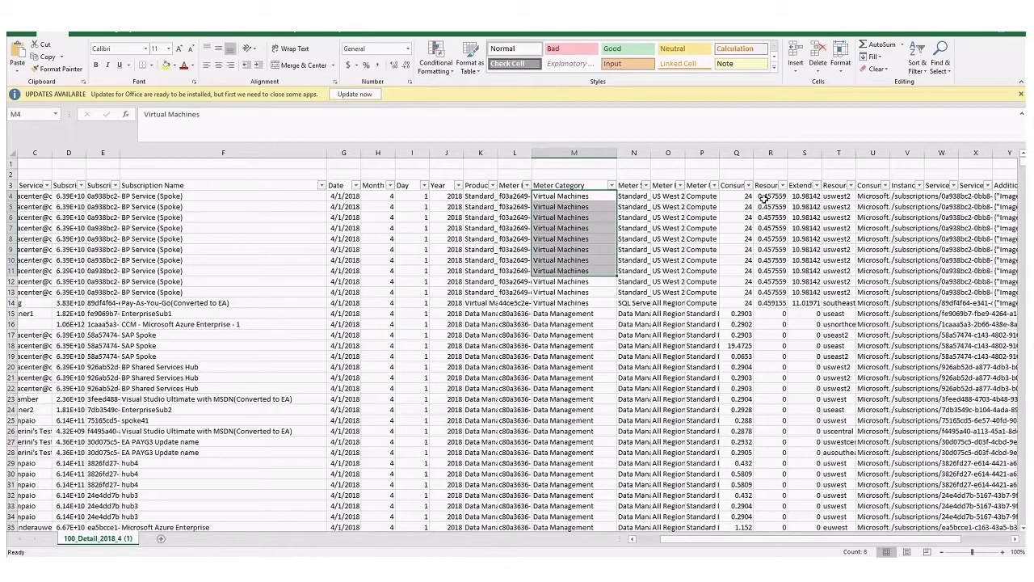
# - Autofit columns Q, R, S and U, including the full Consumed Service names
pyautogui.hscroll(1, 743, 194)
pyautogui.click(701, 188)
pyautogui.doubleClick(719, 152)
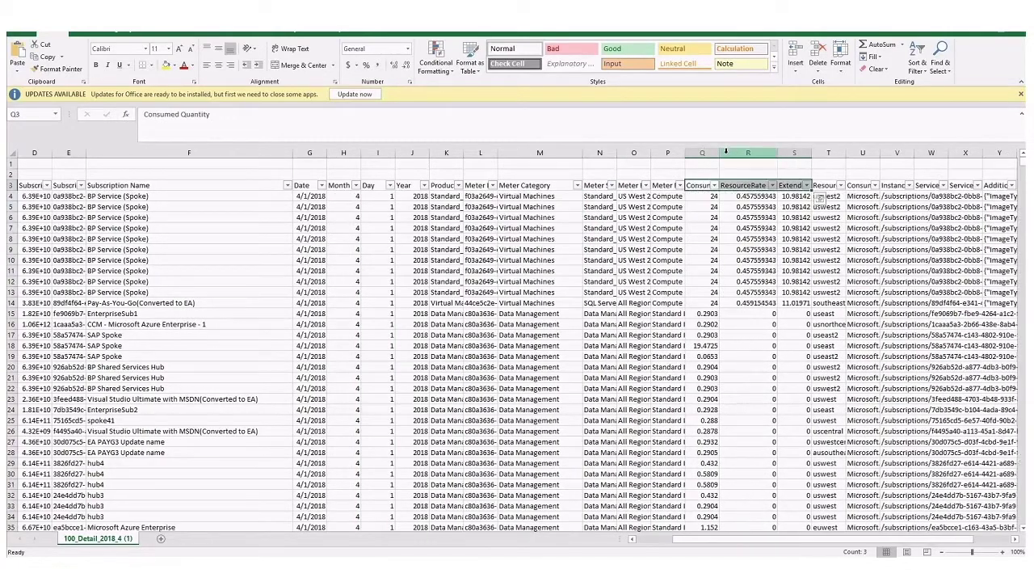
pyautogui.doubleClick(798, 153)
pyautogui.doubleClick(857, 153)
pyautogui.click(843, 185)
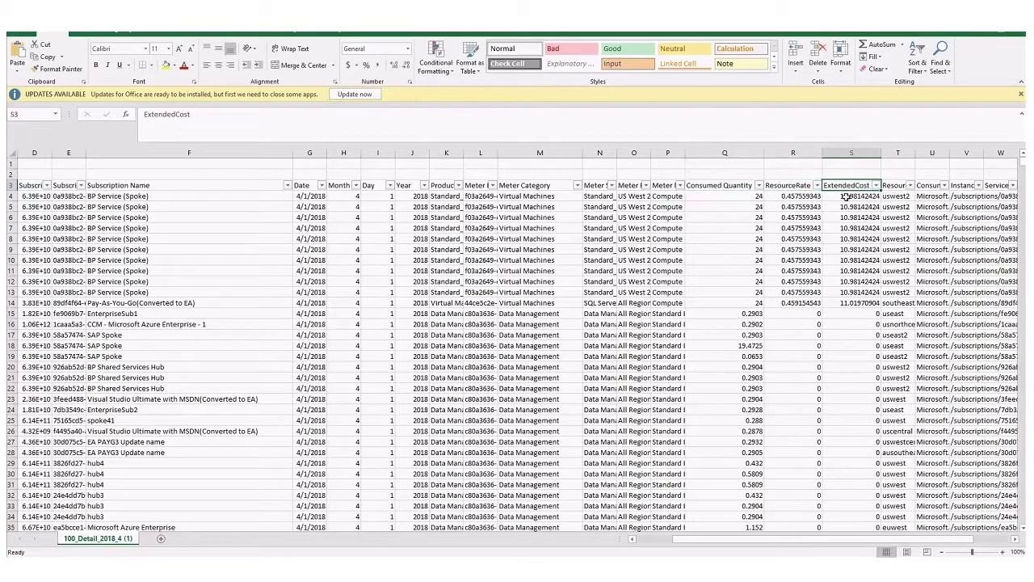
pyautogui.click(933, 187)
pyautogui.doubleClick(949, 153)
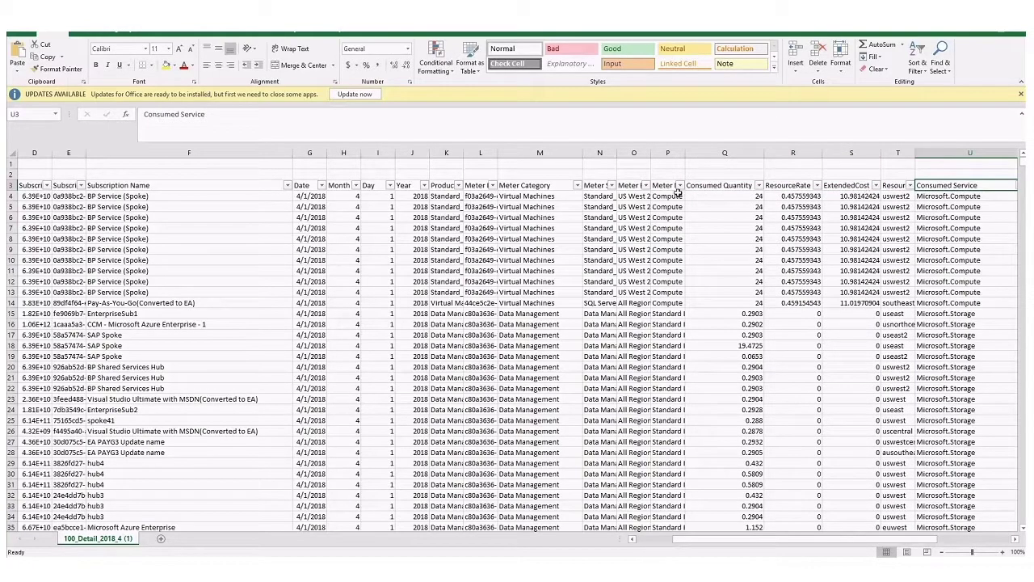
# - Widen the Meter Sub-Category column to fit its contents
pyautogui.click(600, 196)
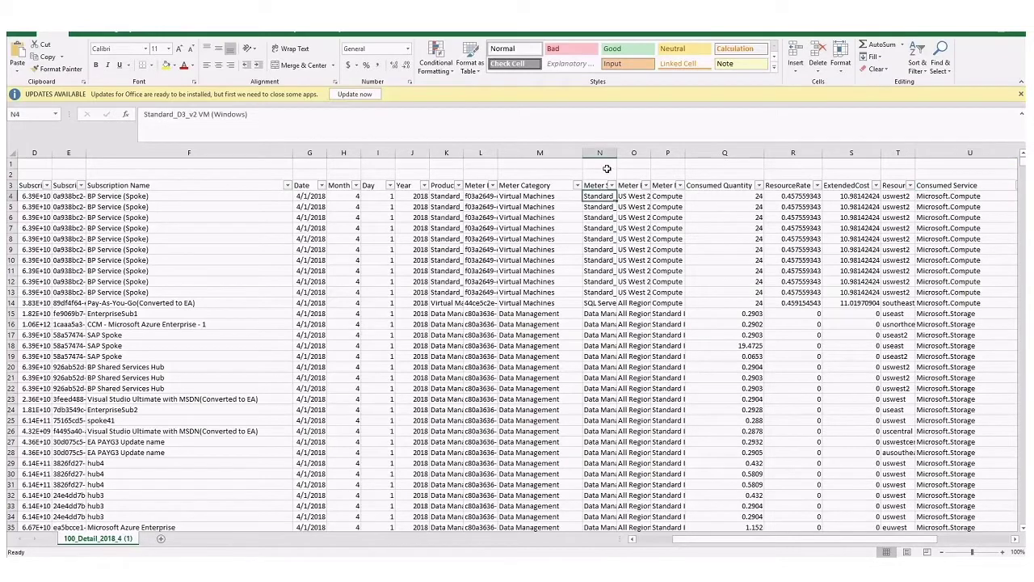
pyautogui.doubleClick(616, 152)
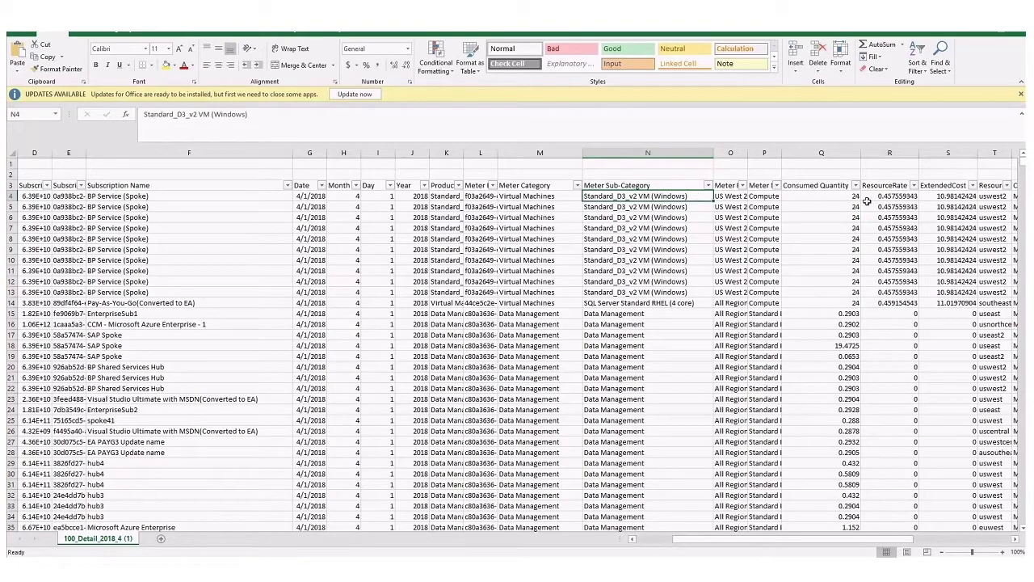
pyautogui.click(943, 197)
pyautogui.press('Right')
pyautogui.press('Right')
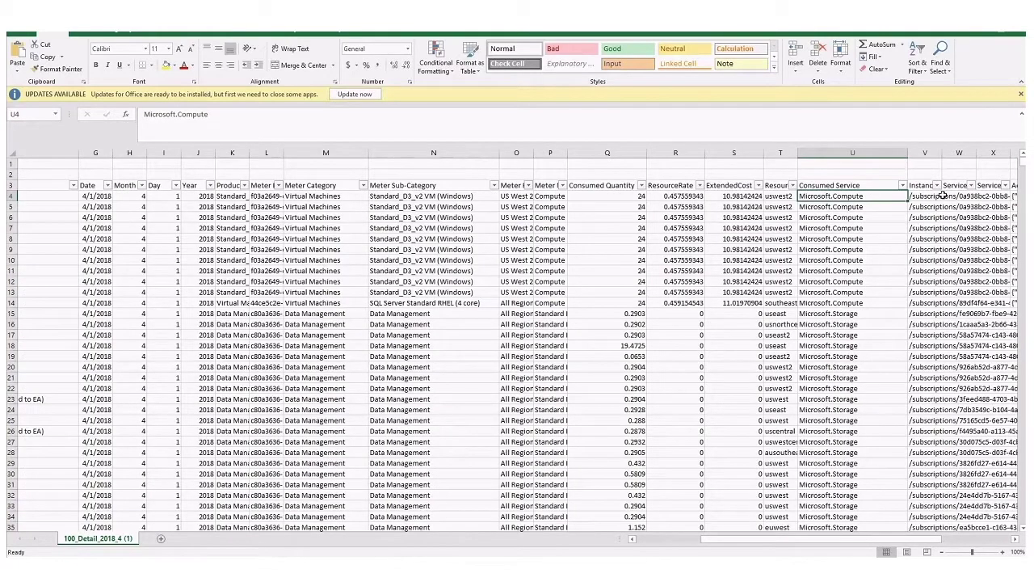
# - Select all ExtendedCost values to confirm a sum of 21,037.12 across 40,757 cells
pyautogui.click(623, 198)
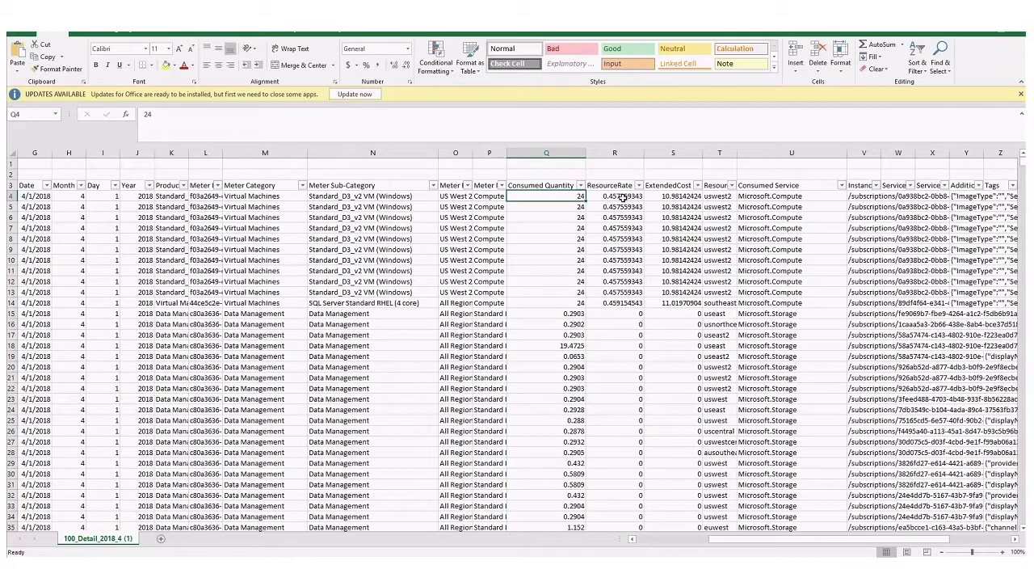
pyautogui.click(676, 196)
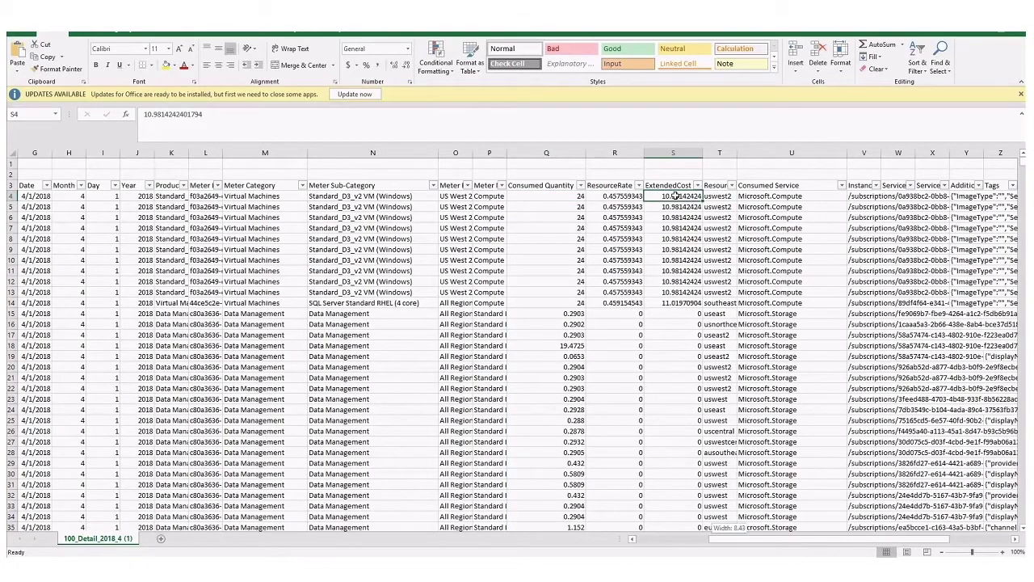
pyautogui.hotkey('ctrl', 'shift', 'Down')
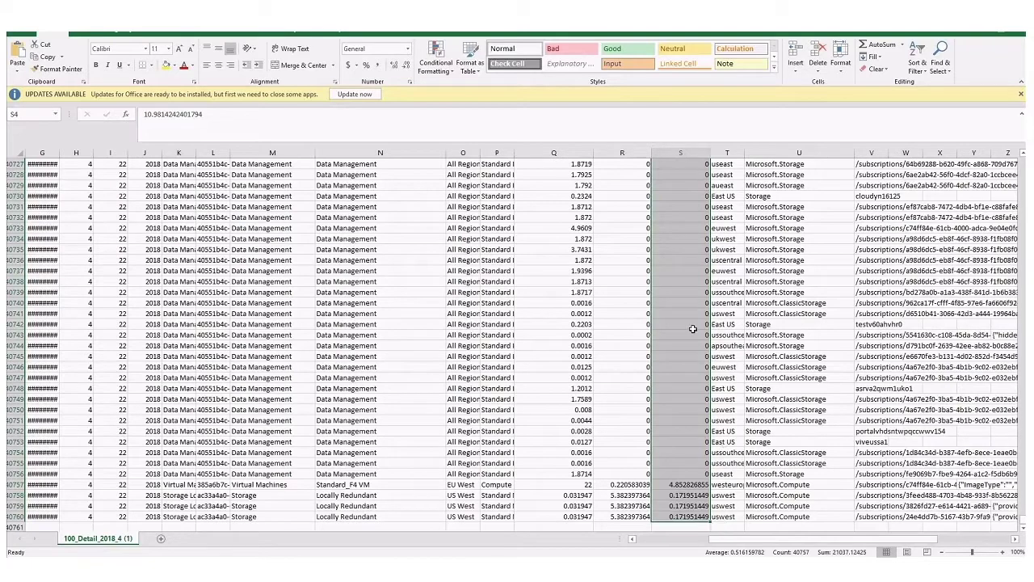
pyautogui.scroll(5, 684, 336)
pyautogui.scroll(19, 685, 336)
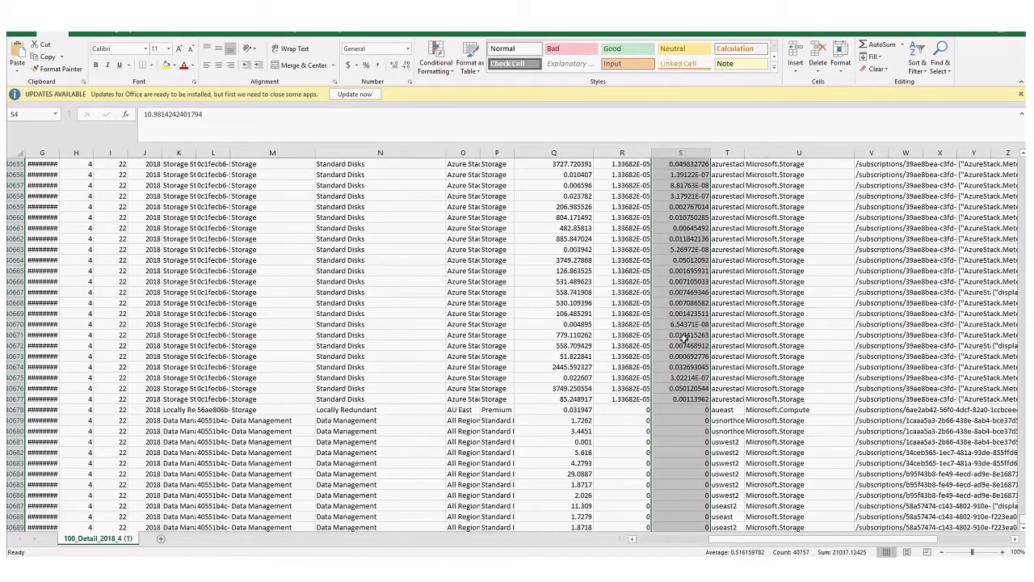
pyautogui.scroll(6, 685, 338)
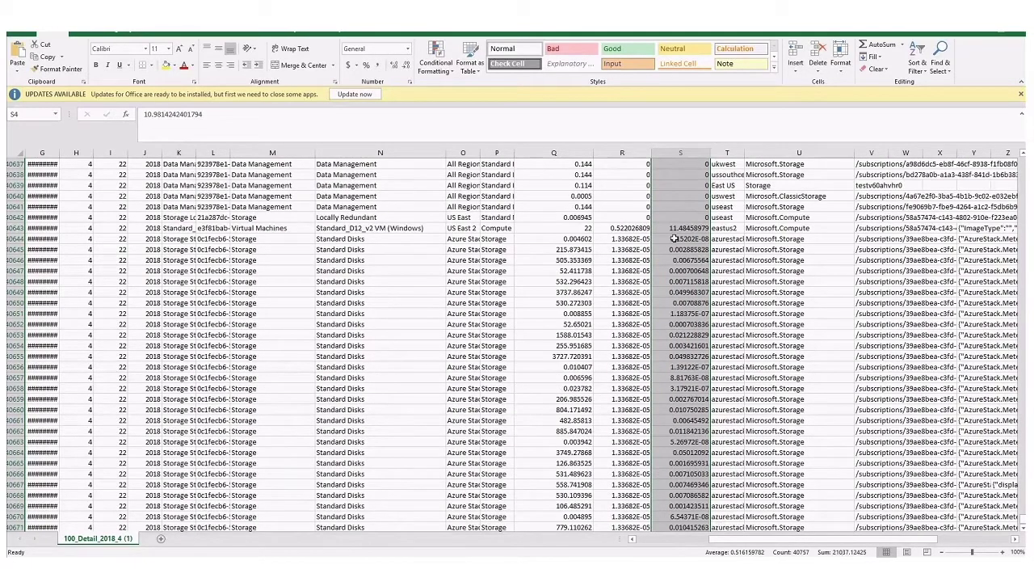
pyautogui.scroll(13, 678, 241)
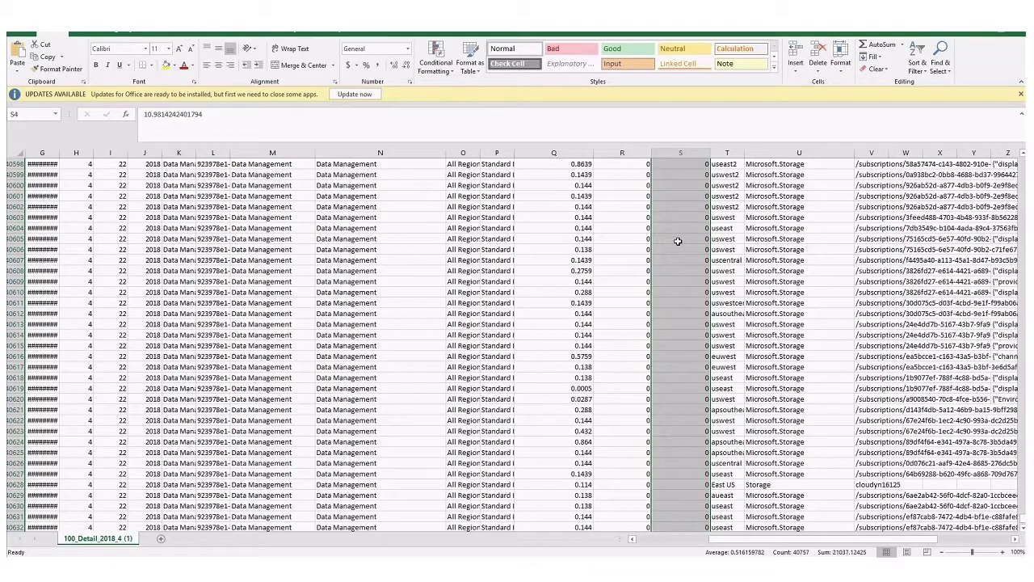
pyautogui.moveTo(1022, 517); pyautogui.dragTo(1015, 160)
# - Inspect the Tags, Resource Group and Department Name columns, then select title rows 1–2
pyautogui.moveTo(746, 539); pyautogui.dragTo(812, 548)
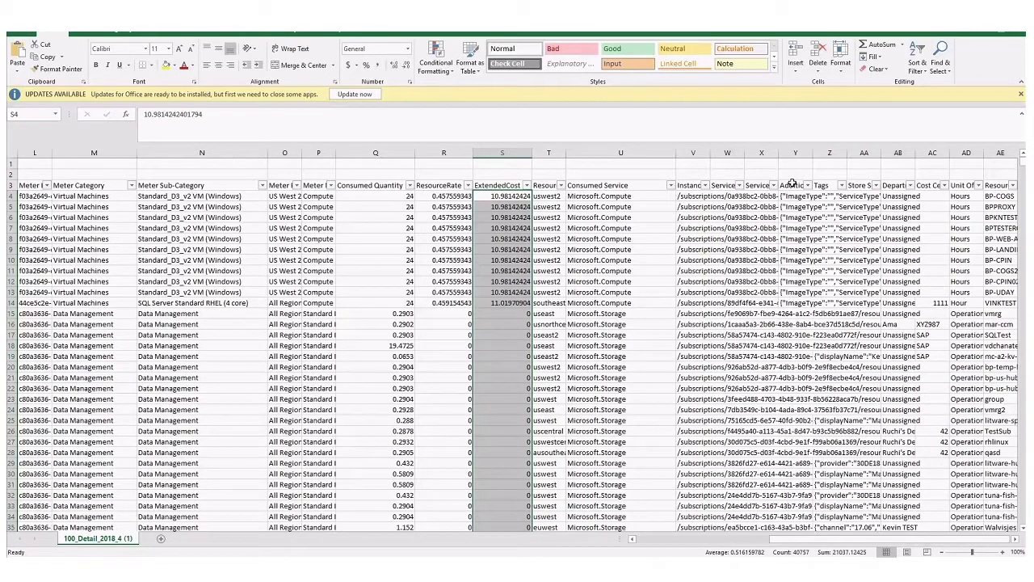
pyautogui.click(820, 185)
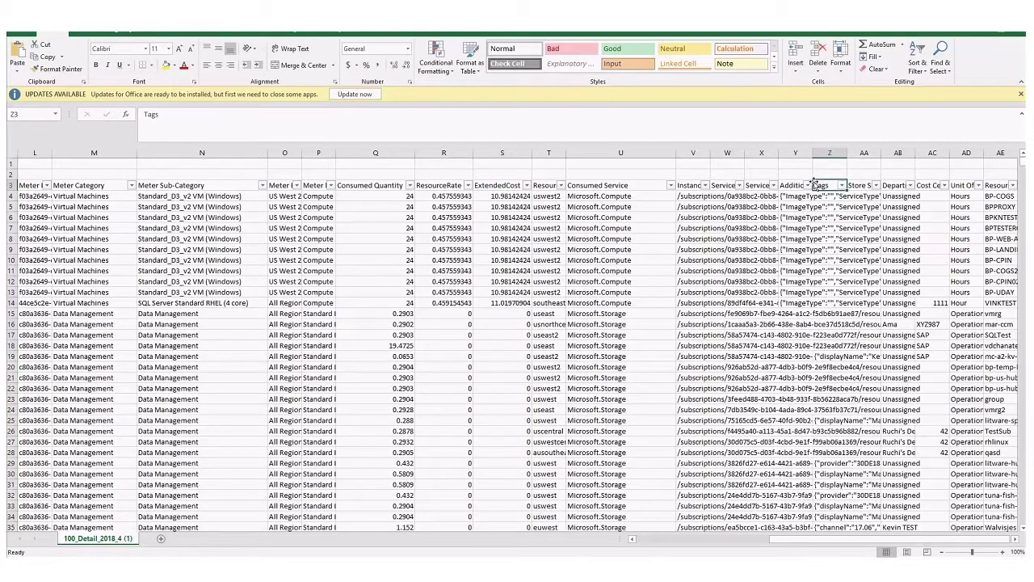
pyautogui.click(992, 184)
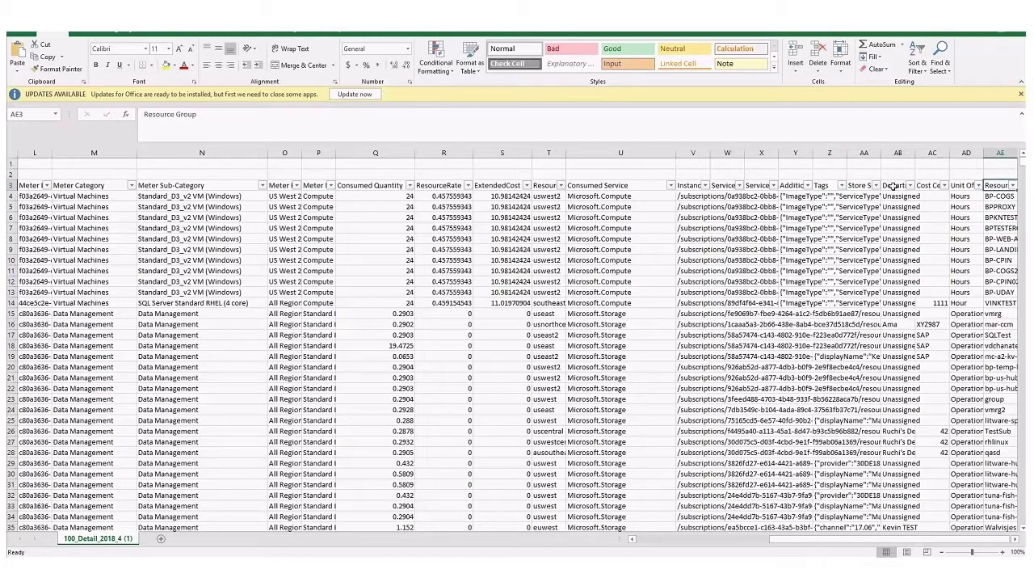
pyautogui.click(929, 185)
pyautogui.click(888, 186)
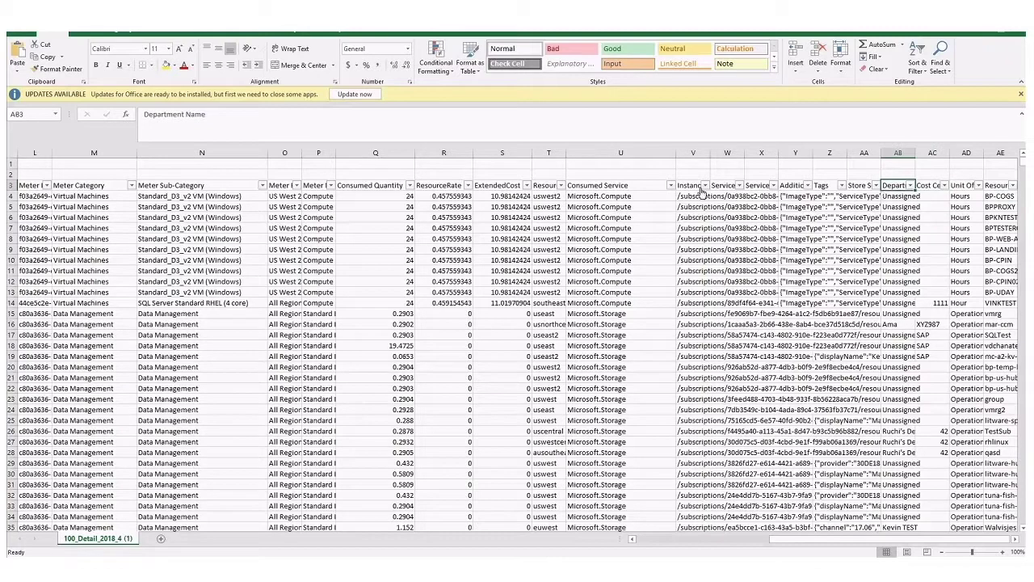
pyautogui.moveTo(788, 539); pyautogui.dragTo(626, 543)
pyautogui.moveTo(9, 163); pyautogui.dragTo(10, 174)
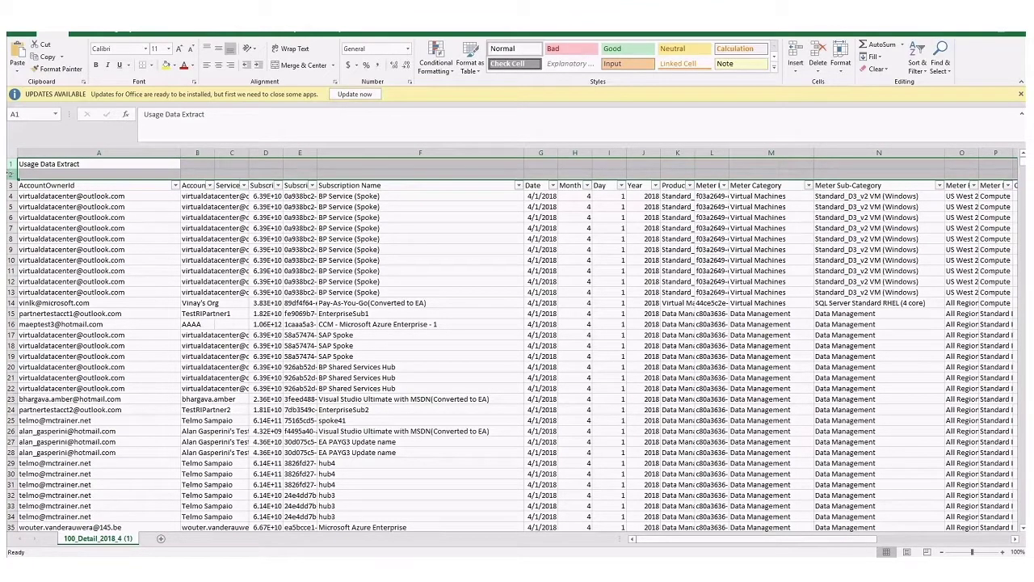
# - Delete the two Usage Data Extract title rows above the headers
pyautogui.rightClick(10, 173)
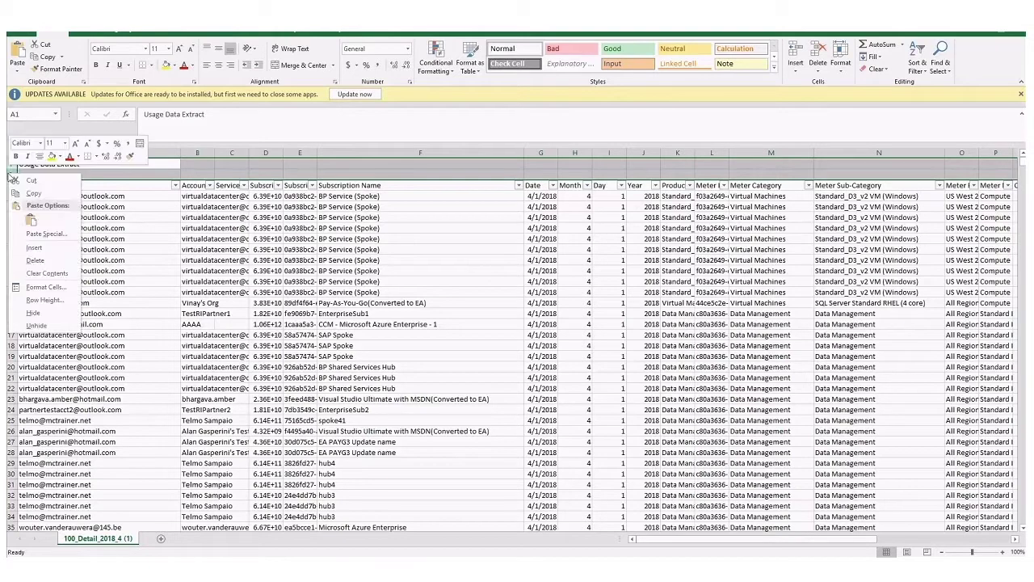
pyautogui.click(59, 260)
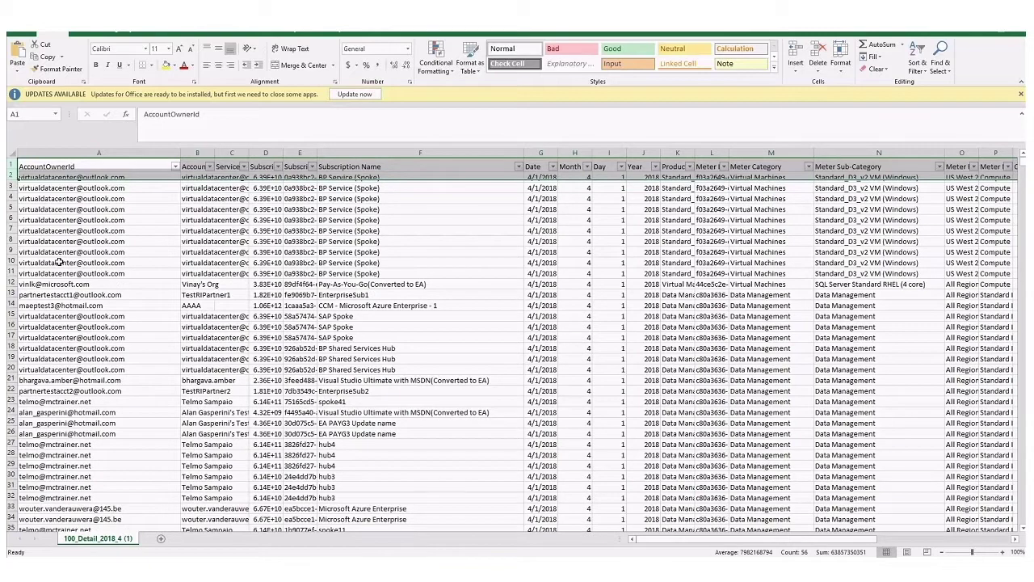
pyautogui.moveTo(65, 209); pyautogui.dragTo(151, 346)
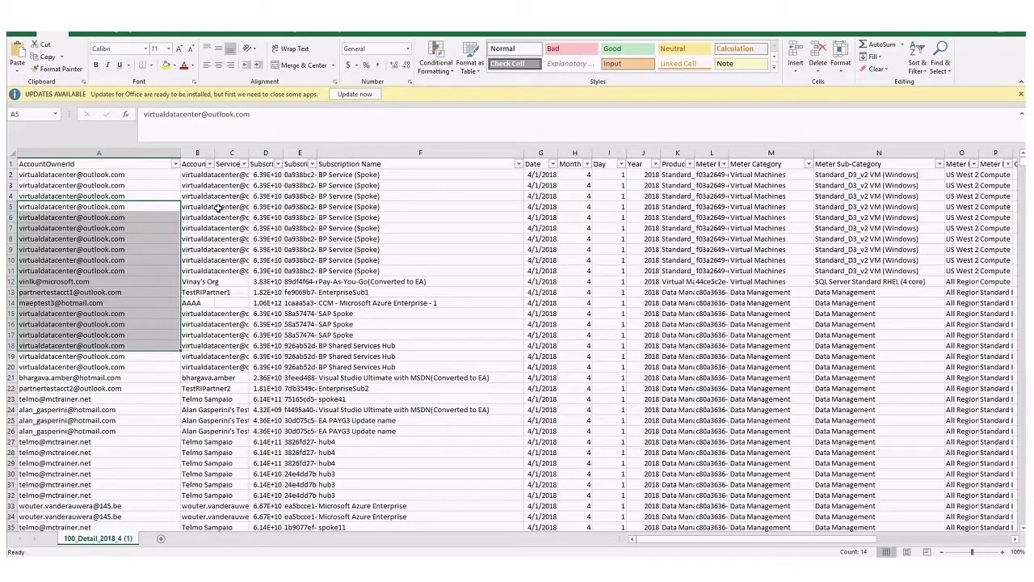
# - Insert an empty PivotTable from the usage data on a new worksheet
pyautogui.click(49, 163)
pyautogui.click(61, 26)
pyautogui.click(21, 60)
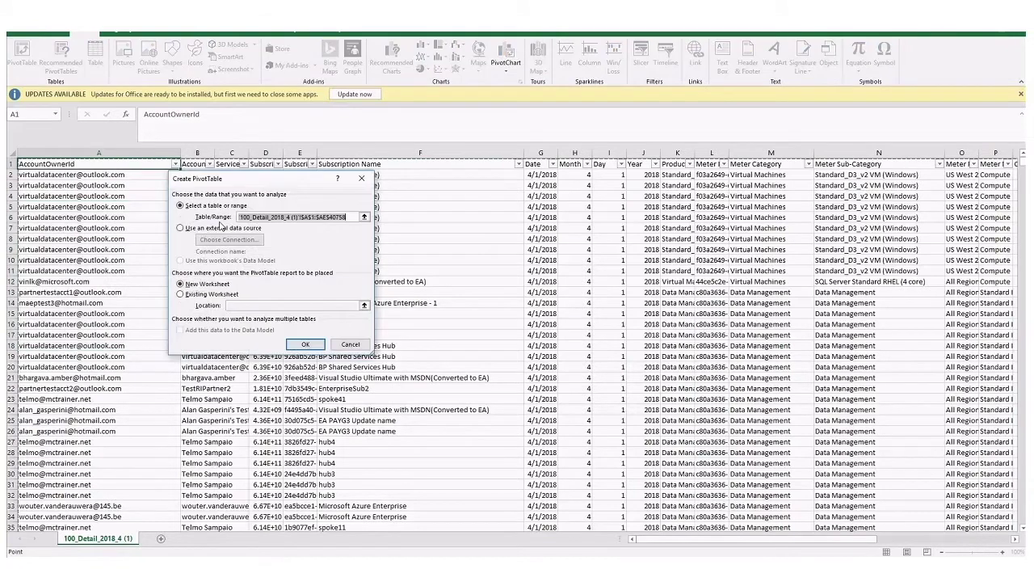
pyautogui.click(307, 346)
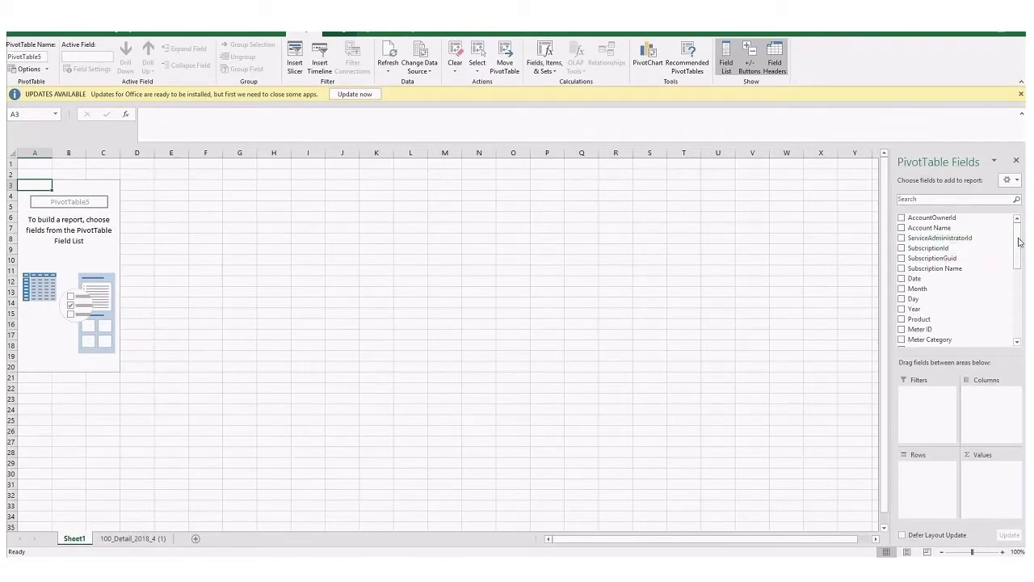
# - Put Account Name in Rows and sum ExtendedCost, then confirm the 21037.12425 grand total
pyautogui.moveTo(937, 229); pyautogui.dragTo(925, 483)
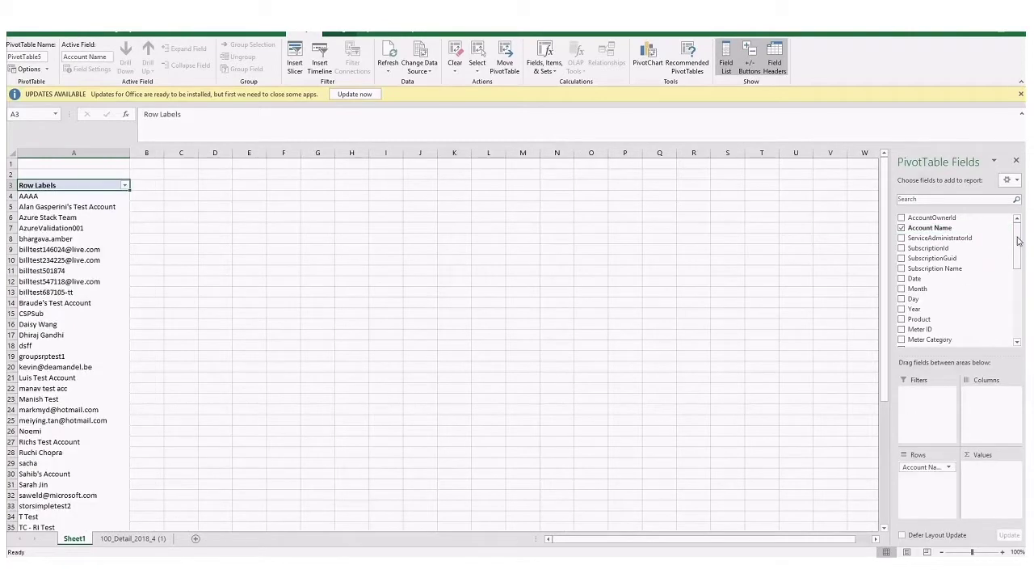
pyautogui.moveTo(1018, 240); pyautogui.dragTo(978, 471)
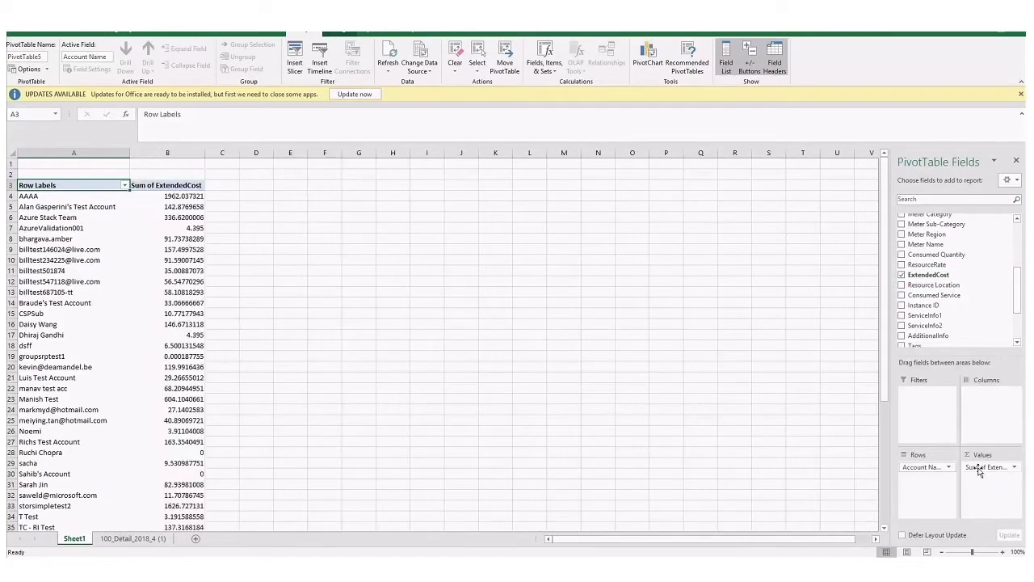
pyautogui.click(176, 196)
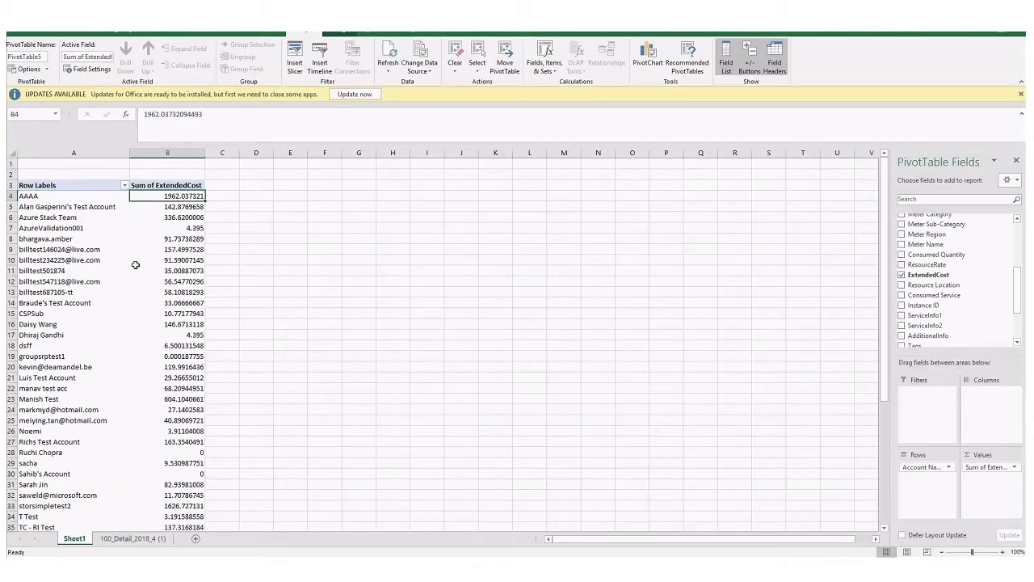
pyautogui.scroll(-7, 136, 265)
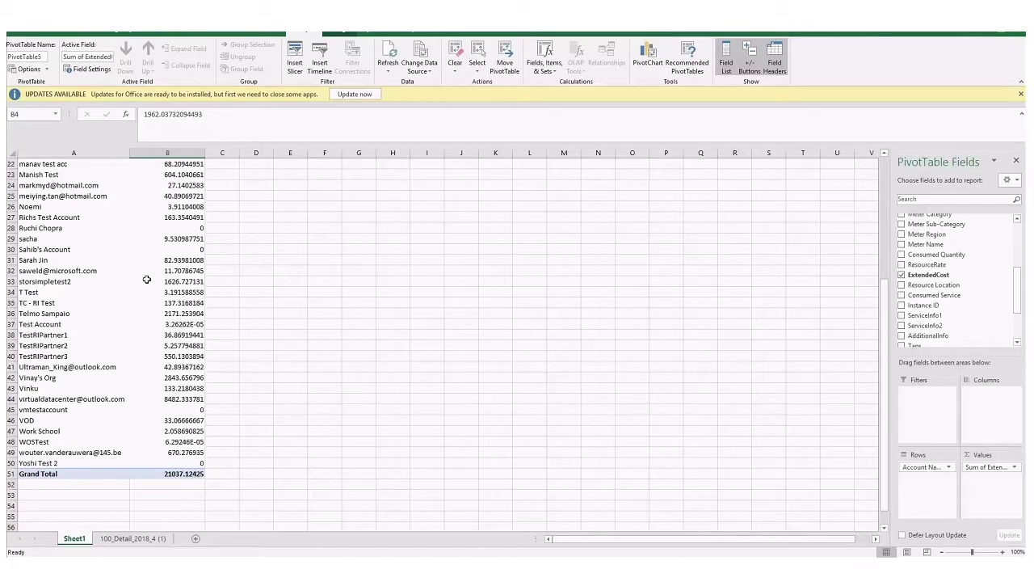
pyautogui.click(181, 474)
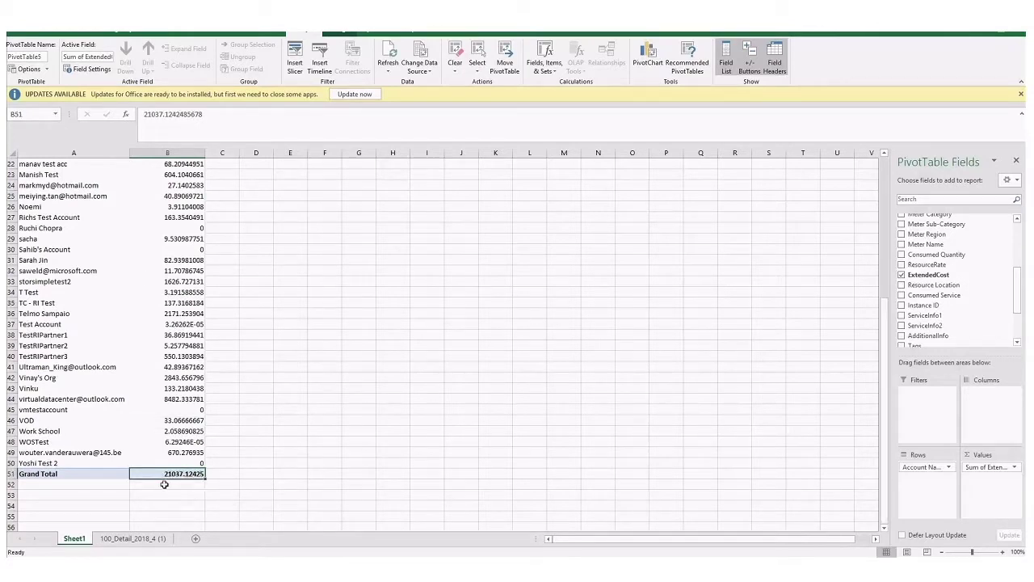
pyautogui.scroll(7, 164, 484)
pyautogui.scroll(4, 1008, 256)
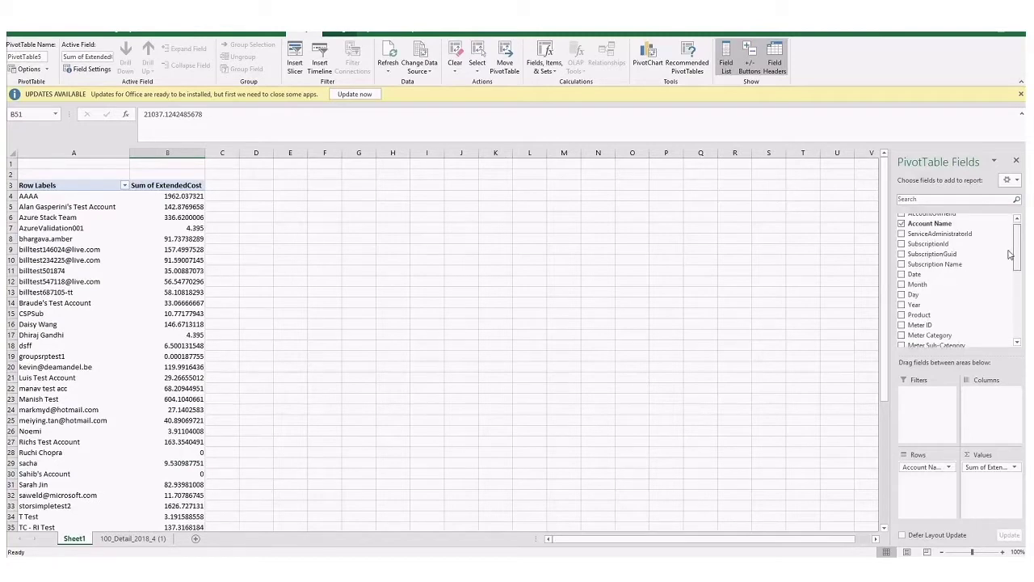
# - Add Day as a report filter and remove Account Name from the pivot rows
pyautogui.moveTo(913, 294); pyautogui.dragTo(927, 396)
pyautogui.scroll(-1, 937, 339)
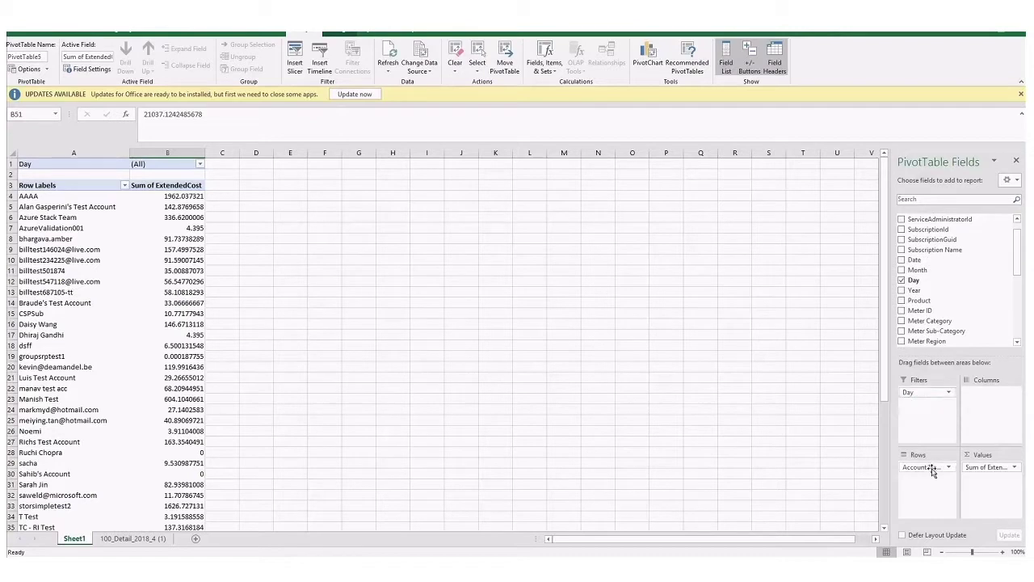
pyautogui.moveTo(931, 471); pyautogui.dragTo(931, 317)
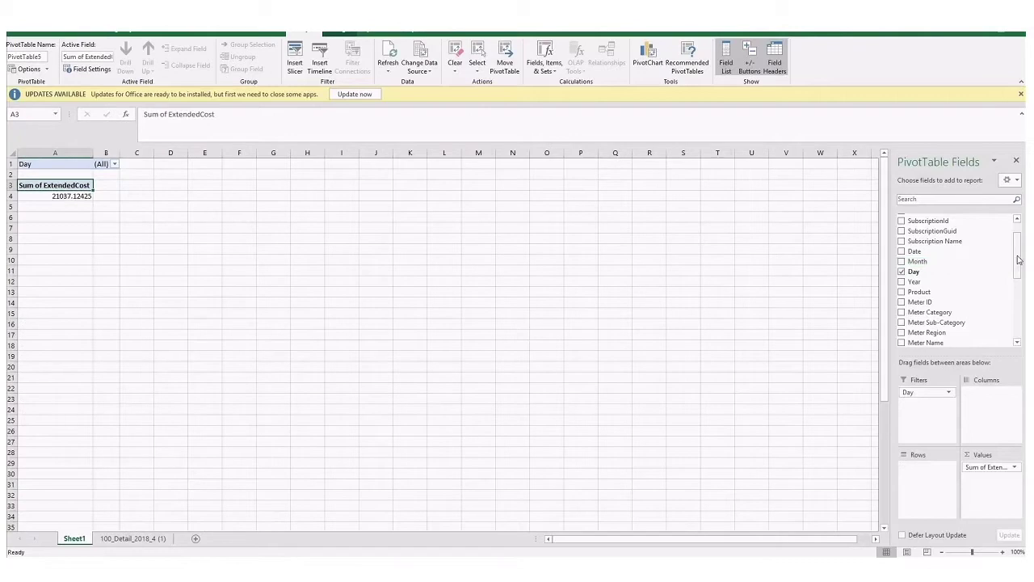
pyautogui.scroll(-4, 965, 271)
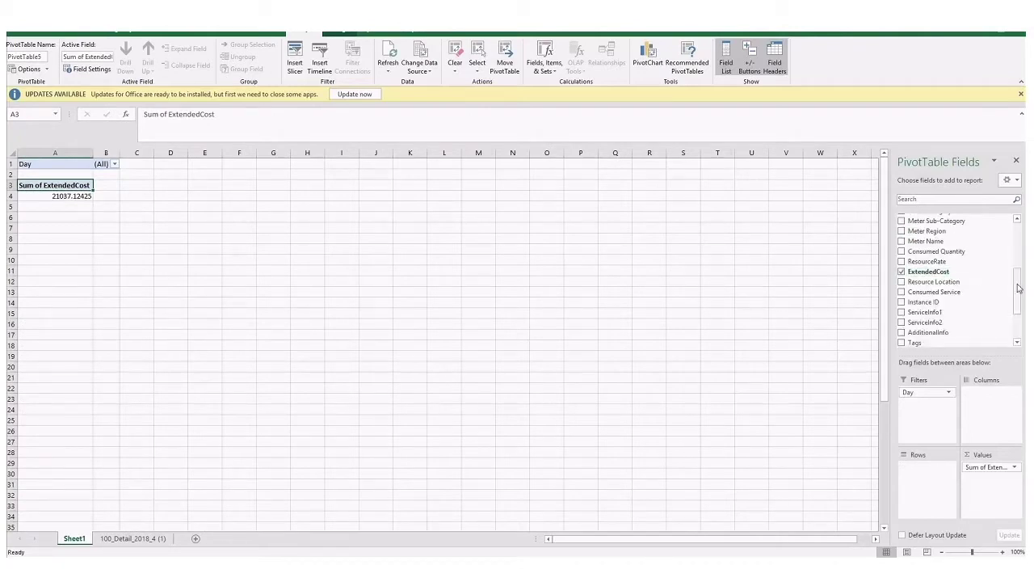
# - List Resource Group as pivot rows and add Account Name as a second report filter
pyautogui.moveTo(1017, 243); pyautogui.dragTo(1016, 312)
pyautogui.moveTo(929, 327); pyautogui.dragTo(929, 478)
pyautogui.click(81, 197)
pyautogui.scroll(-3, 88, 218)
pyautogui.scroll(1, 88, 218)
pyautogui.scroll(5, 1002, 229)
pyautogui.moveTo(1002, 230); pyautogui.dragTo(927, 416)
pyautogui.scroll(2, 346, 219)
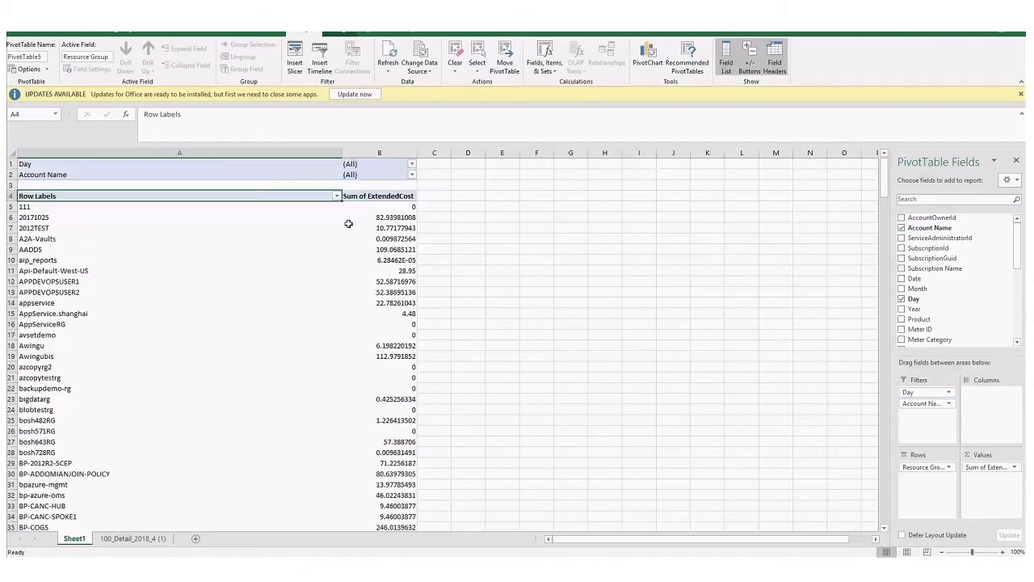
# - Replace the Account Name report filter with Subscription Name
pyautogui.click(412, 172)
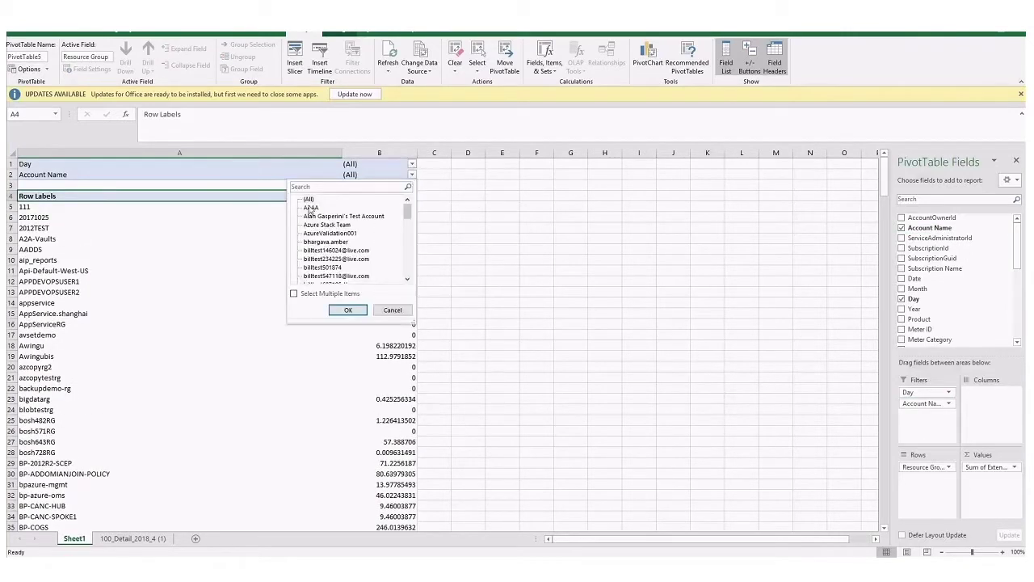
pyautogui.click(393, 310)
pyautogui.moveTo(931, 254); pyautogui.dragTo(931, 415)
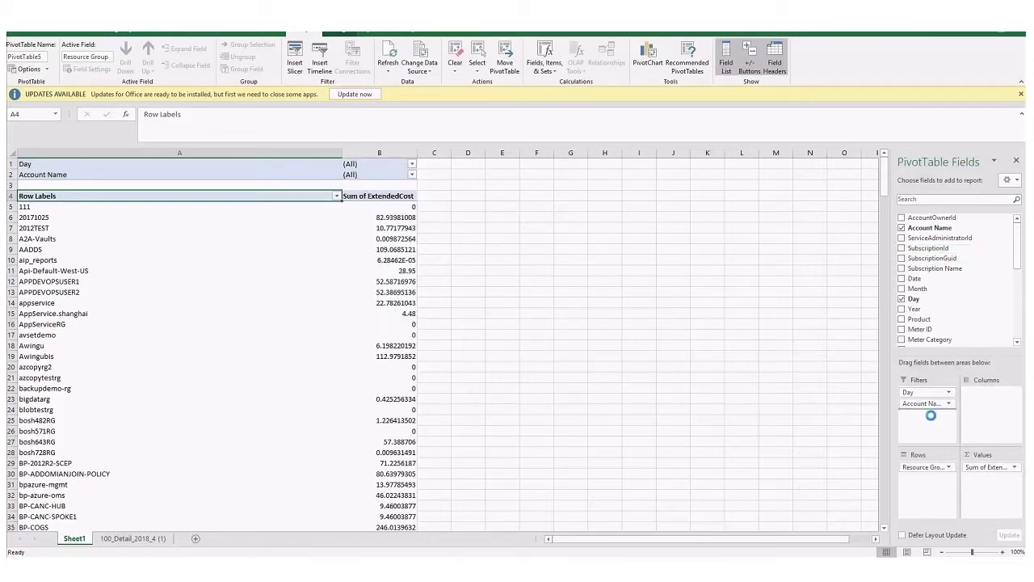
pyautogui.click(902, 228)
# - Include all subscriptions via Select Multiple Items, then remove Resource Group from the rows
pyautogui.click(166, 227)
pyautogui.click(173, 249)
pyautogui.click(411, 185)
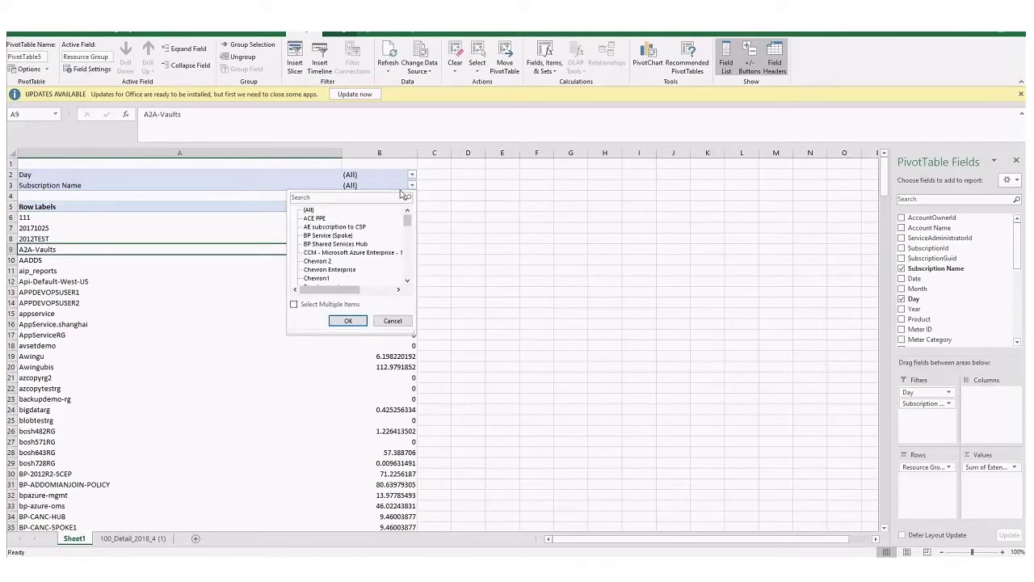
pyautogui.click(294, 304)
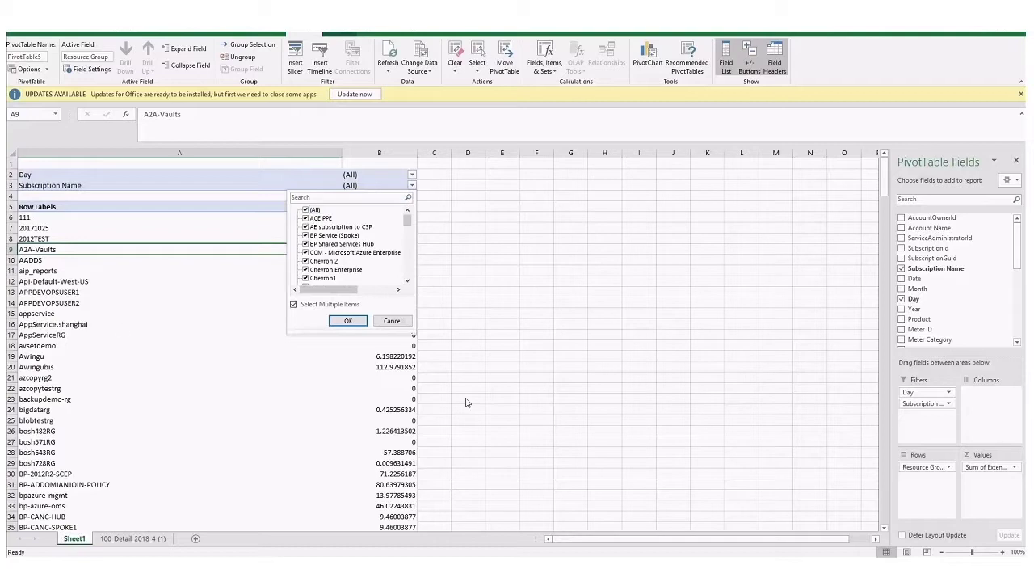
pyautogui.click(348, 320)
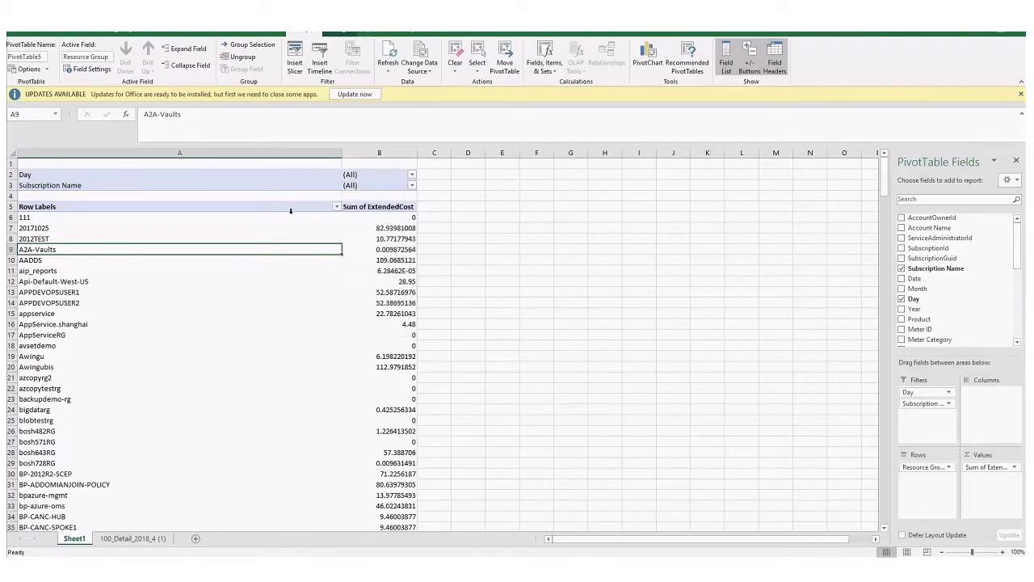
pyautogui.moveTo(913, 466); pyautogui.dragTo(934, 317)
# - Move Subscription Name into Rows, check the cost grand total, then switch to the 100_Detail_2018_4 (1) sheet
pyautogui.moveTo(926, 410); pyautogui.dragTo(924, 485)
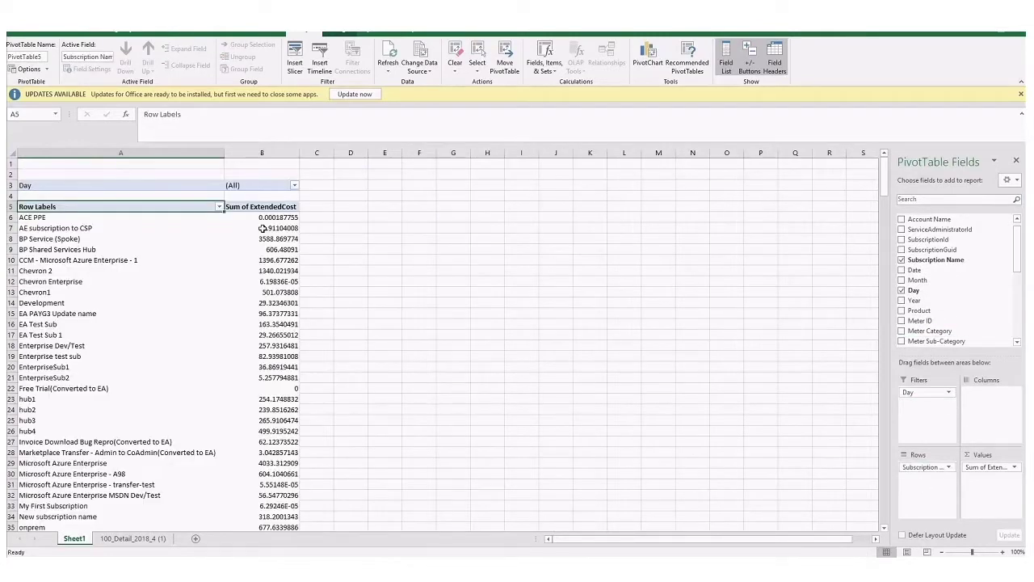
pyautogui.scroll(-12, 262, 228)
pyautogui.click(281, 357)
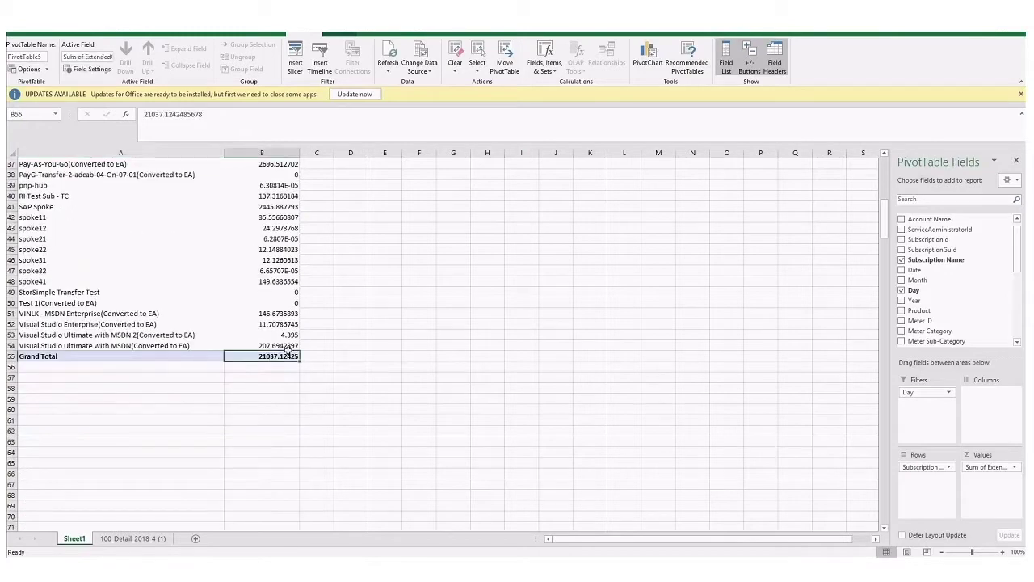
pyautogui.scroll(12, 289, 349)
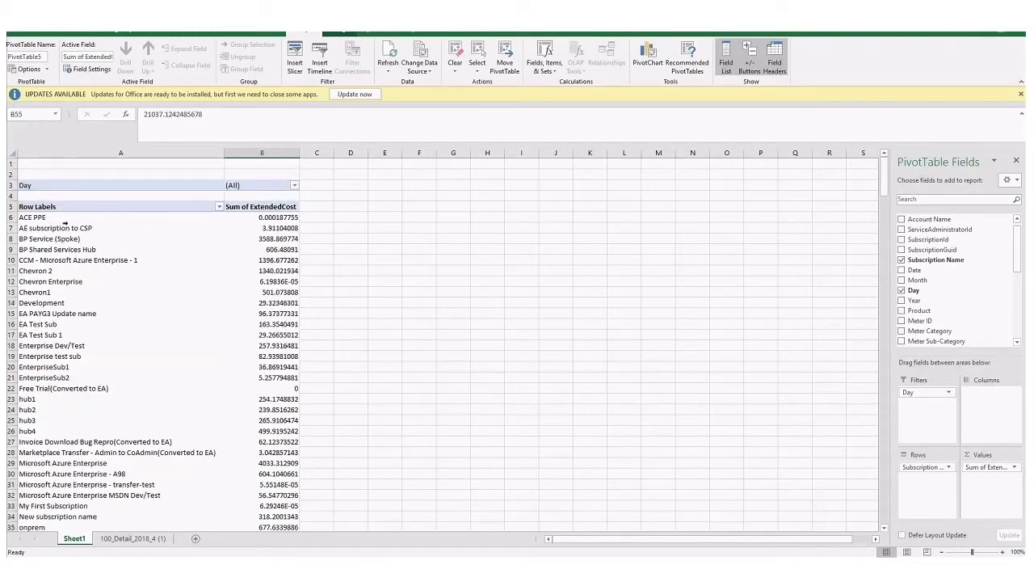
pyautogui.moveTo(65, 218); pyautogui.dragTo(273, 393)
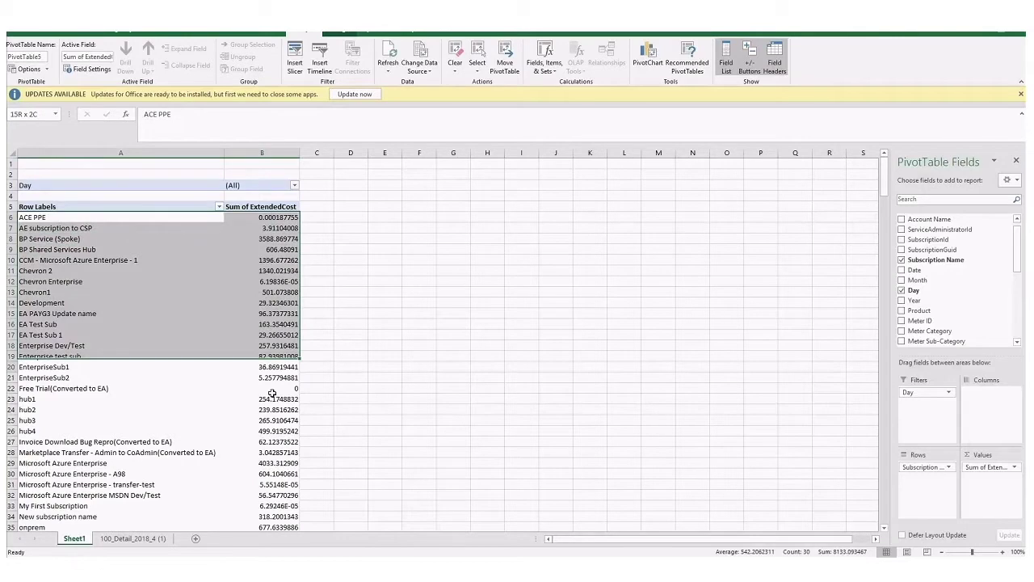
pyautogui.click(262, 355)
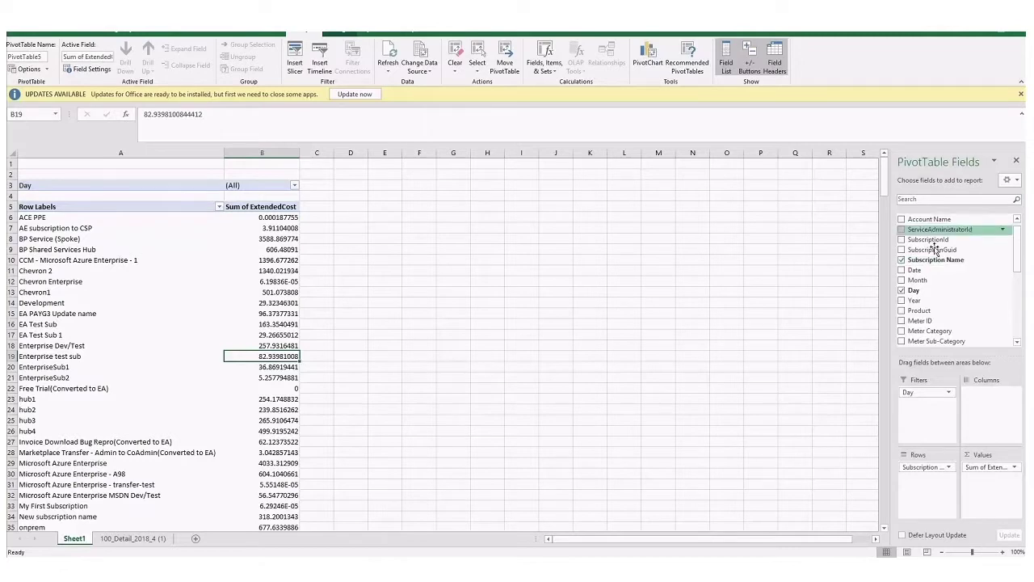
pyautogui.click(148, 541)
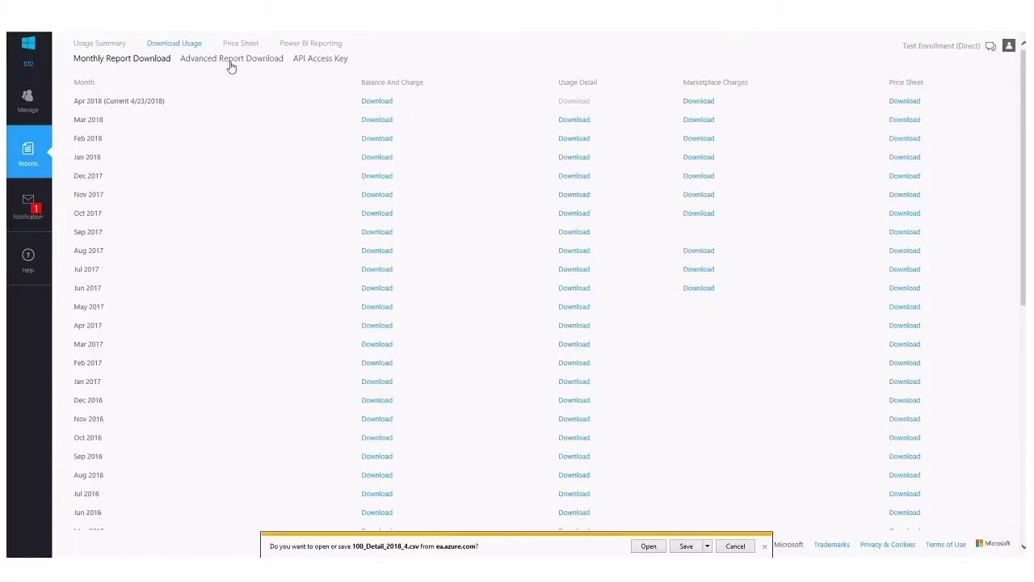
# - Open Advanced Report Download and set the start date to 01/01/2018
pyautogui.click(230, 65)
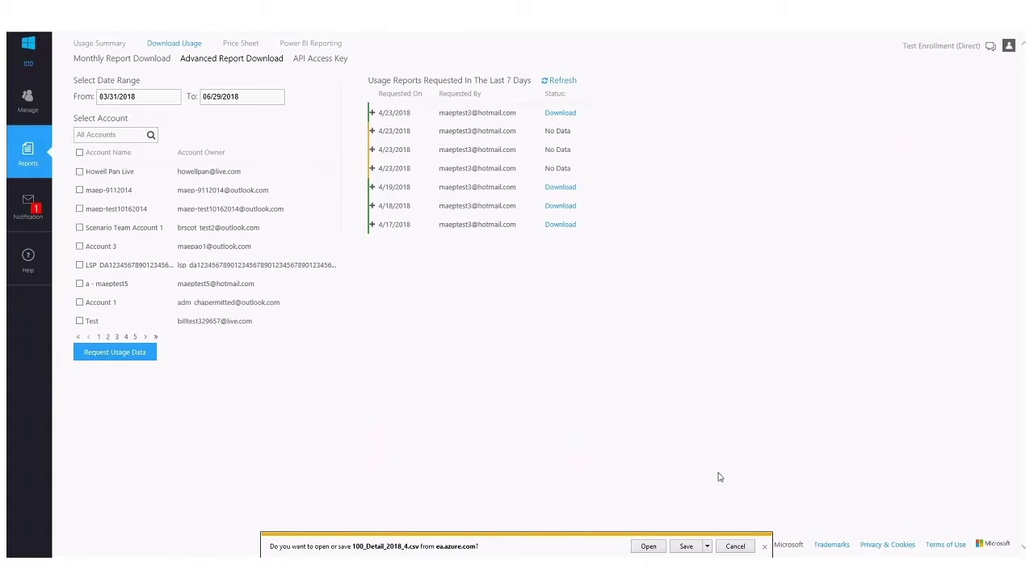
pyautogui.click(736, 546)
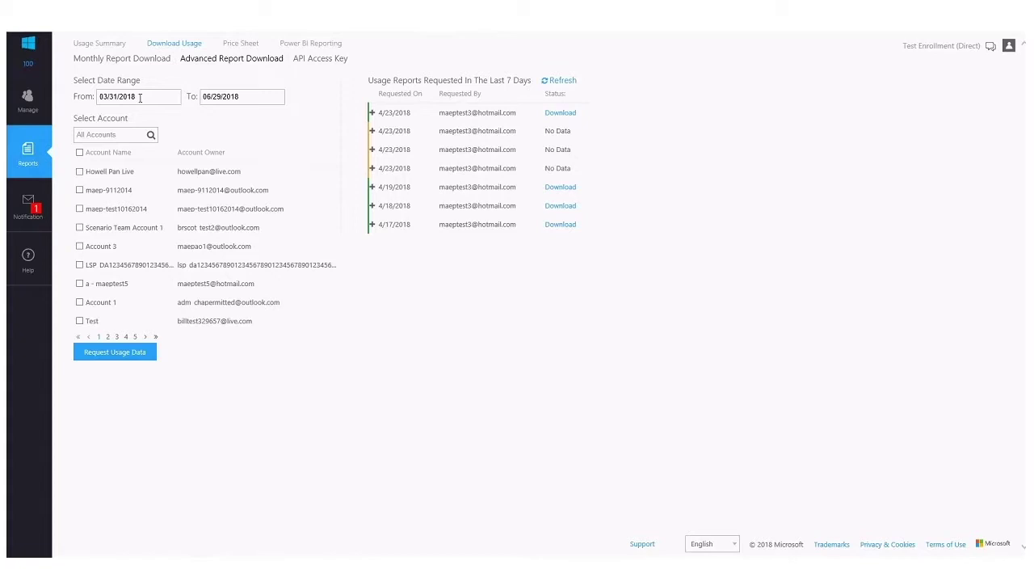
pyautogui.click(140, 97)
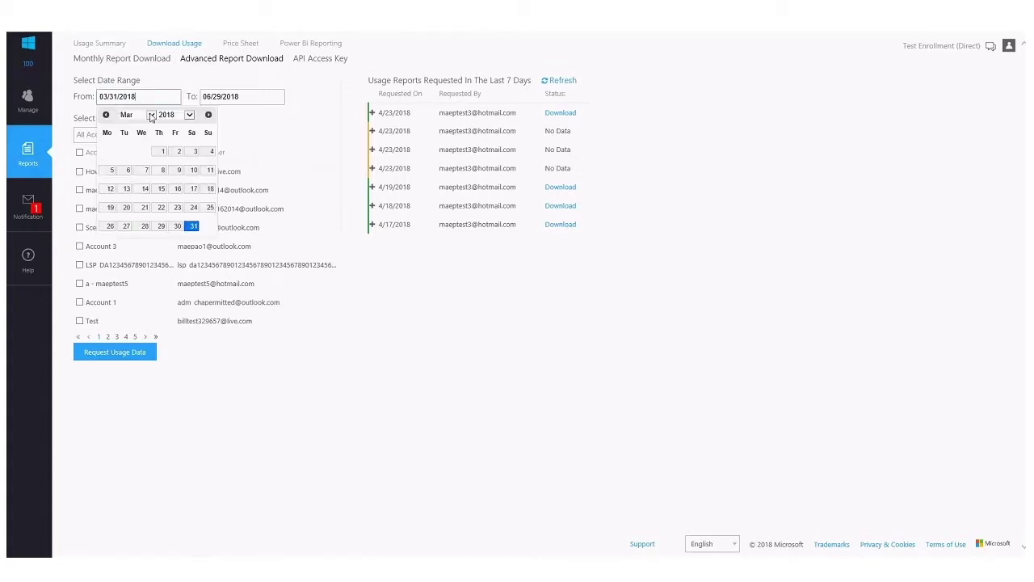
pyautogui.click(151, 116)
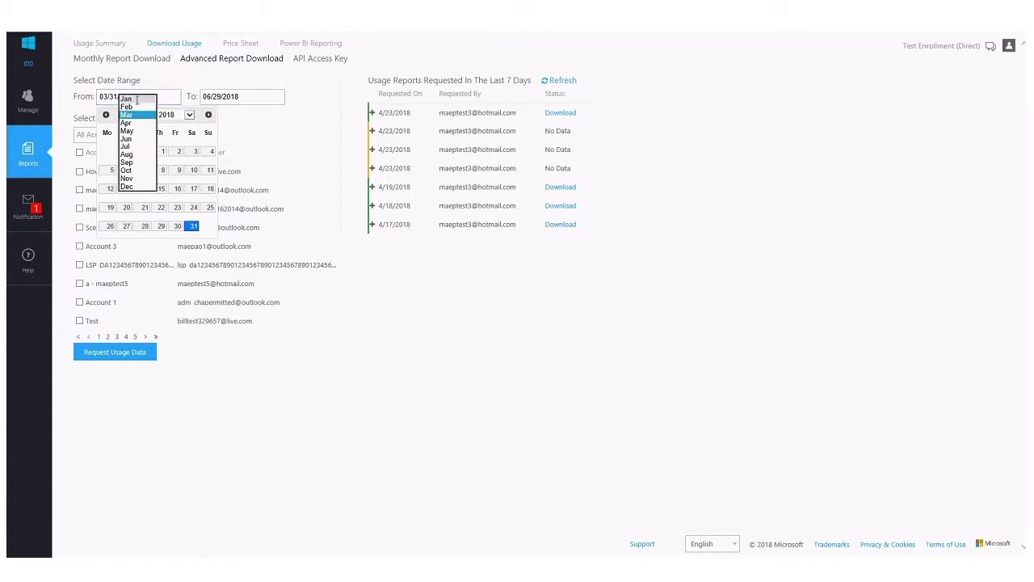
pyautogui.click(138, 100)
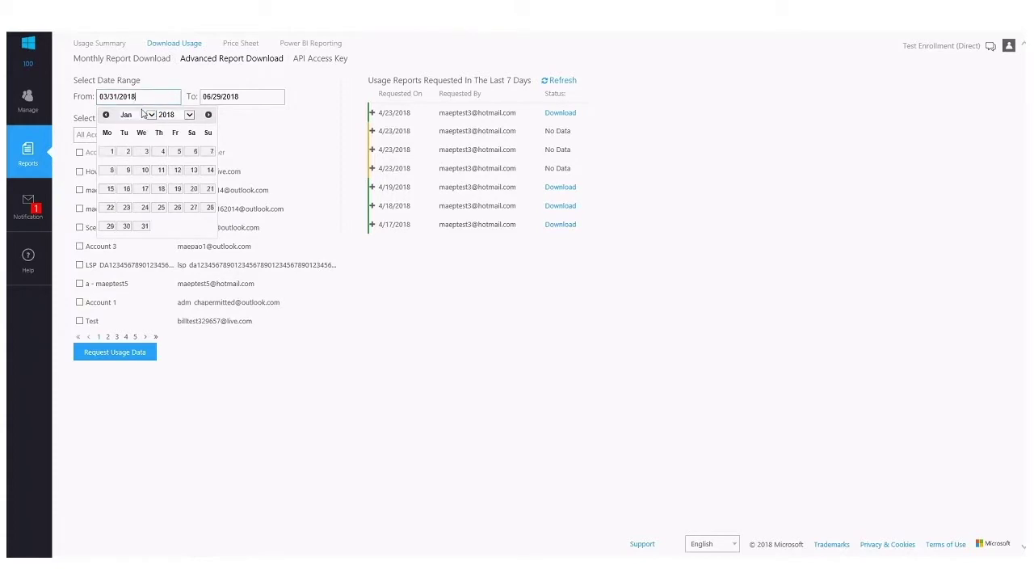
pyautogui.click(111, 151)
# - Set the end date to 03/31/2018 and include EA Test Account1
pyautogui.click(235, 96)
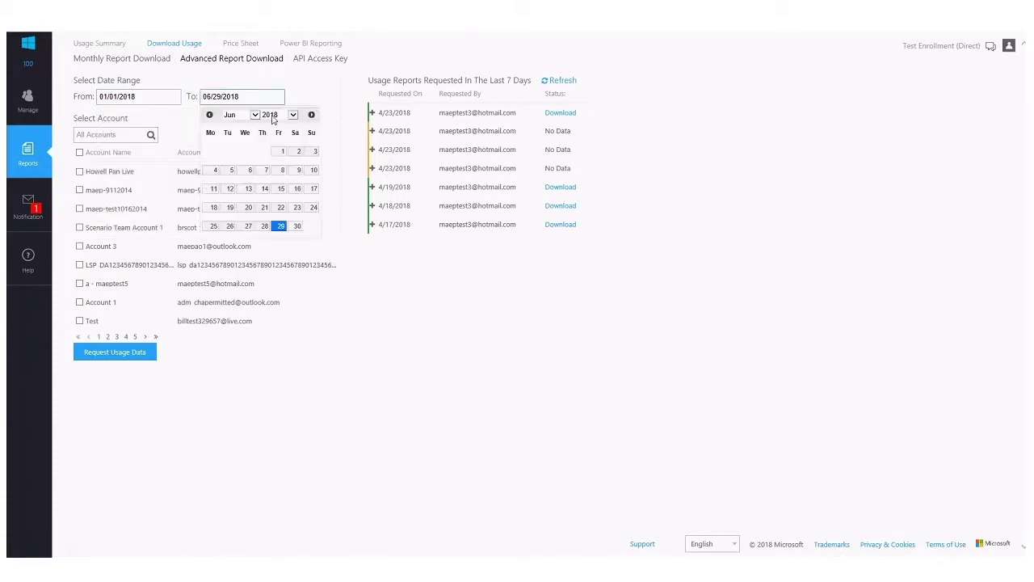
pyautogui.click(255, 117)
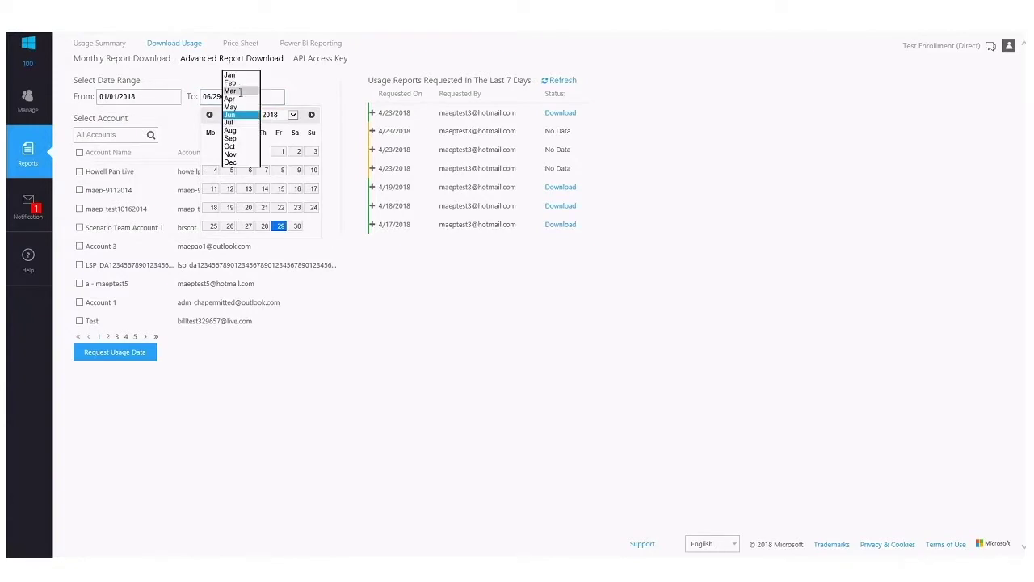
pyautogui.click(257, 92)
pyautogui.press('Up')
pyautogui.press('Up')
pyautogui.press('Up')
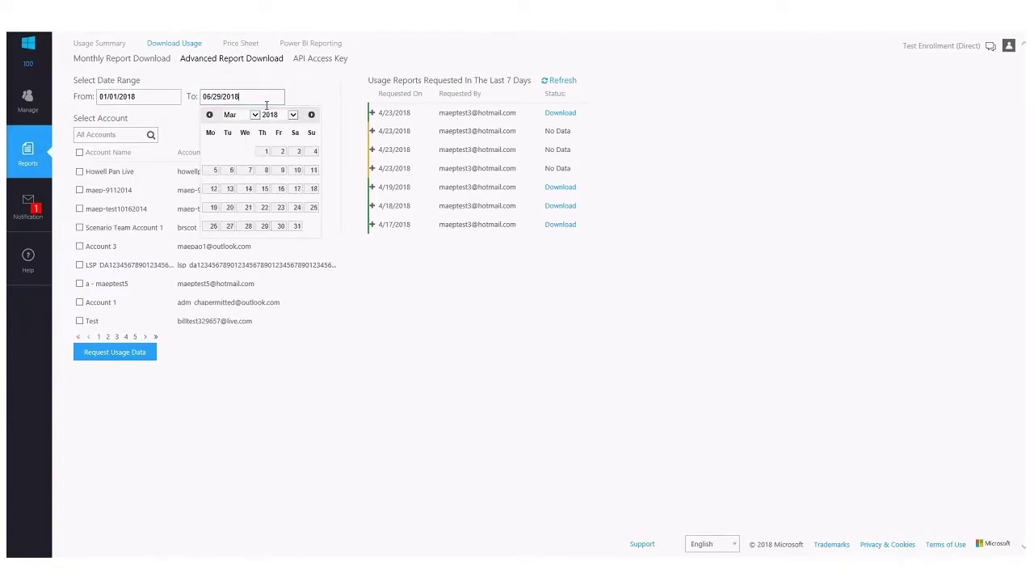
pyautogui.click(296, 229)
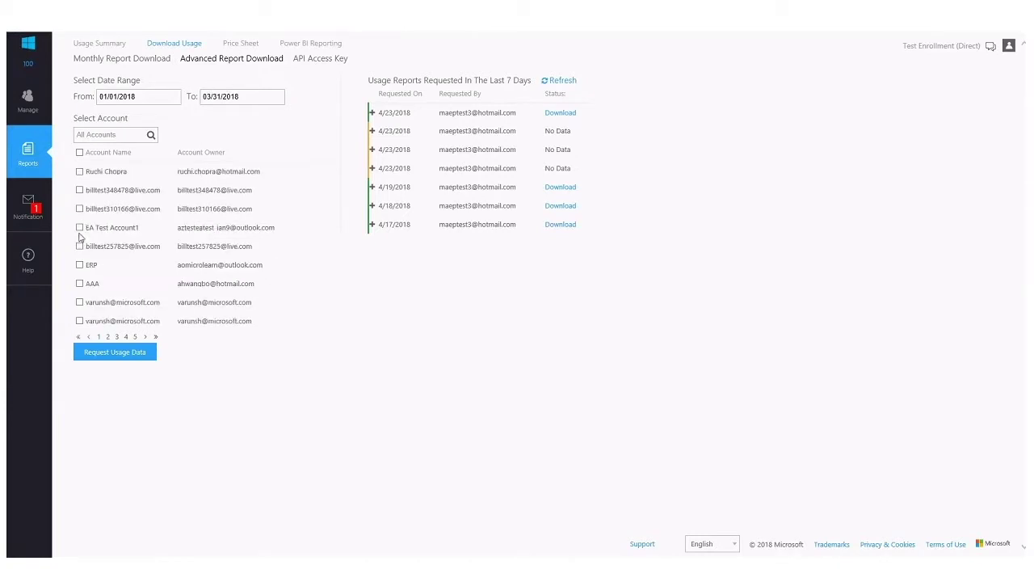
pyautogui.click(80, 228)
# - Request the usage data and refresh the request list to check its status
pyautogui.click(114, 356)
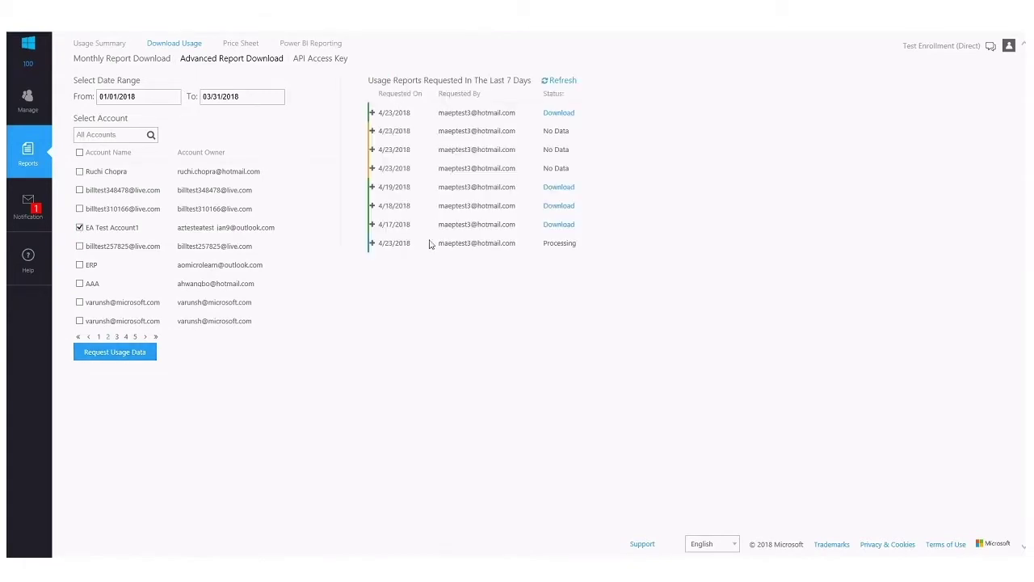
pyautogui.moveTo(379, 244); pyautogui.dragTo(522, 268)
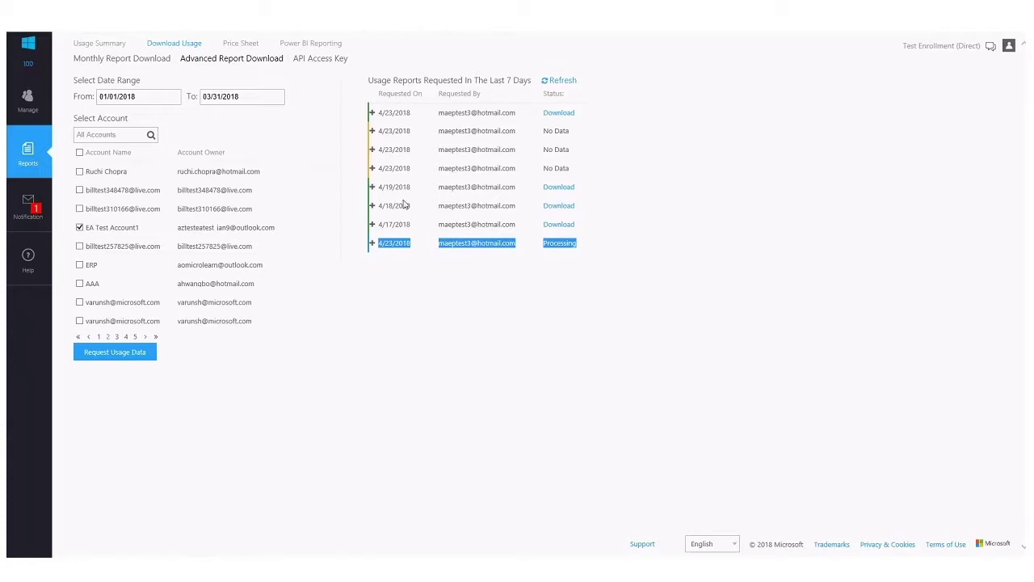
pyautogui.click(392, 248)
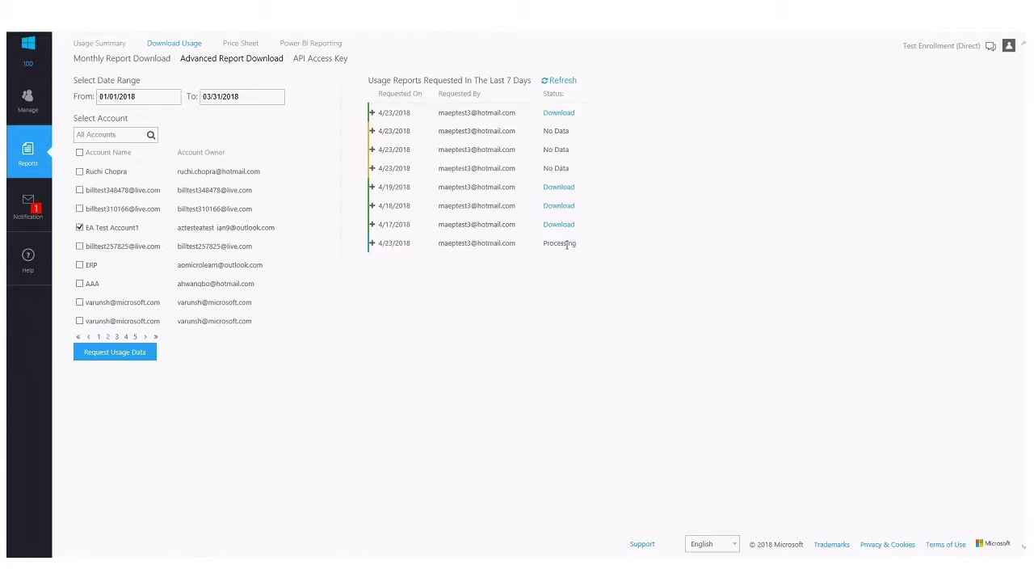
pyautogui.moveTo(576, 244); pyautogui.dragTo(560, 247)
pyautogui.click(563, 291)
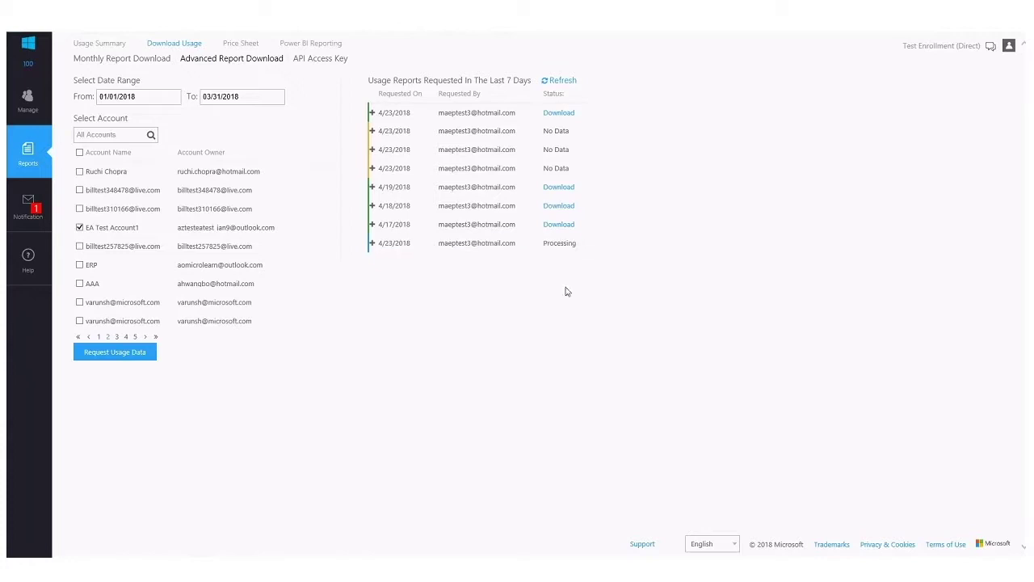
pyautogui.click(556, 82)
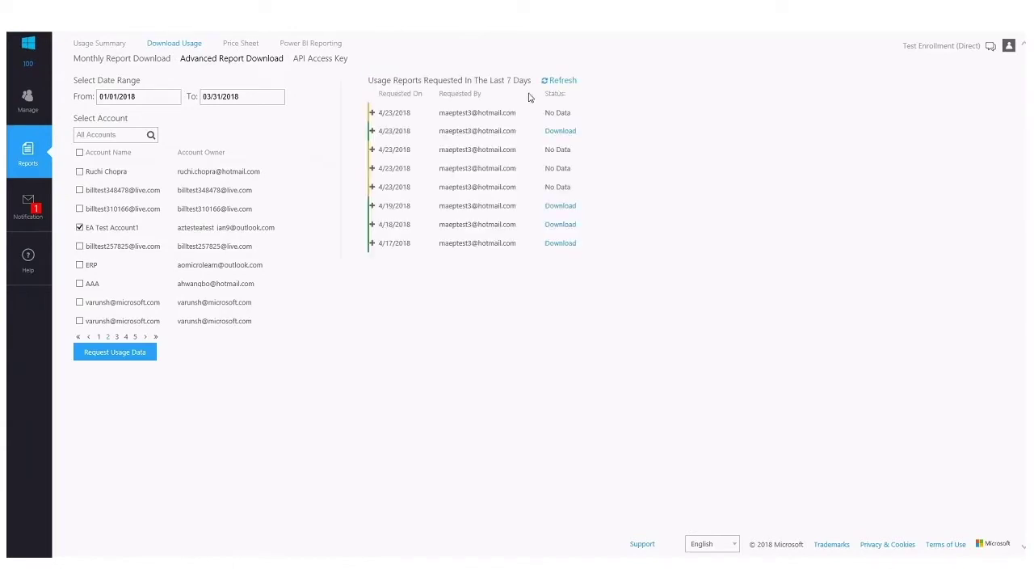
pyautogui.moveTo(380, 116); pyautogui.dragTo(577, 118)
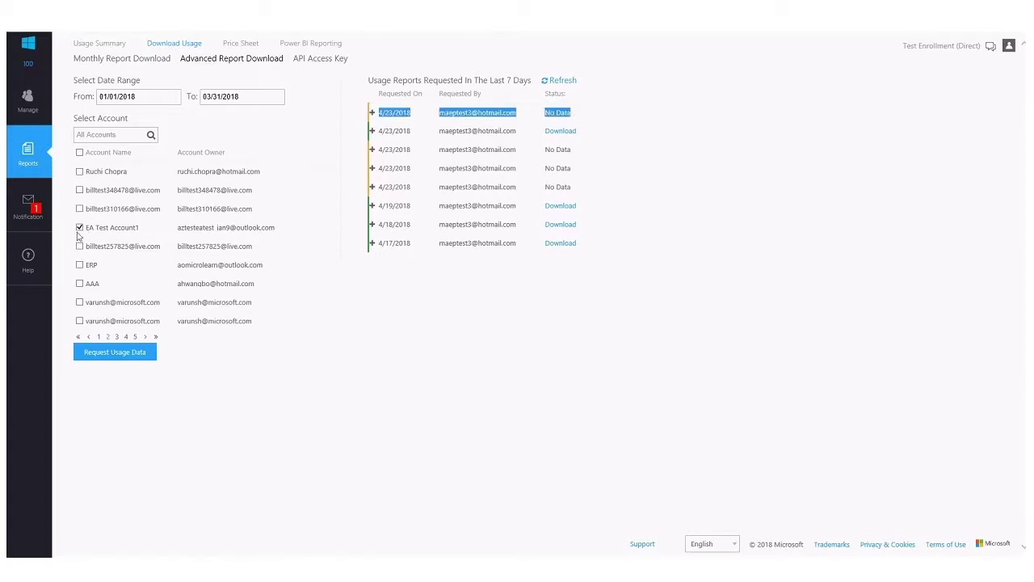
pyautogui.click(563, 116)
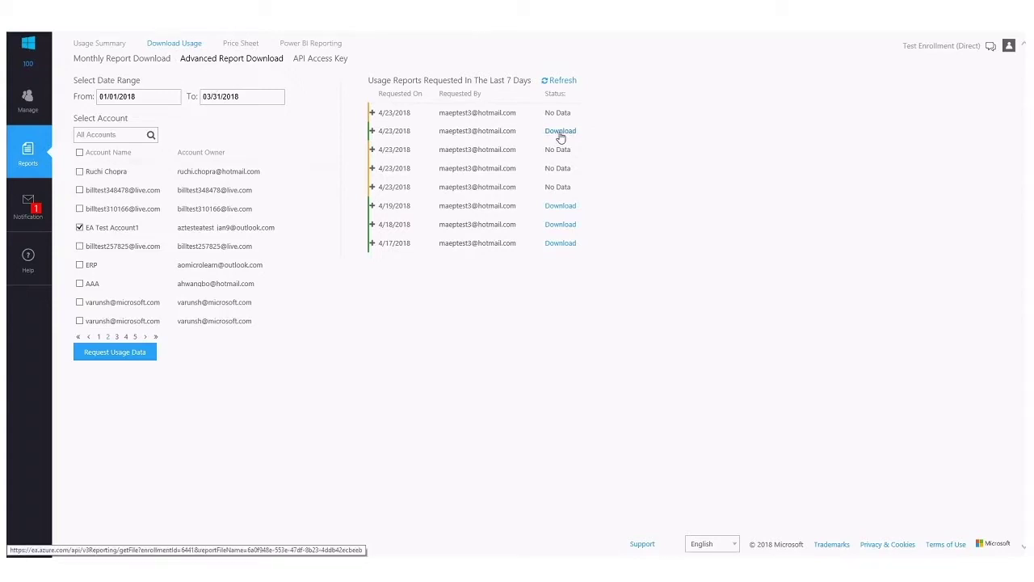
# - View the enrollment's API access keys, then show the Power BI Reporting page
pyautogui.click(315, 61)
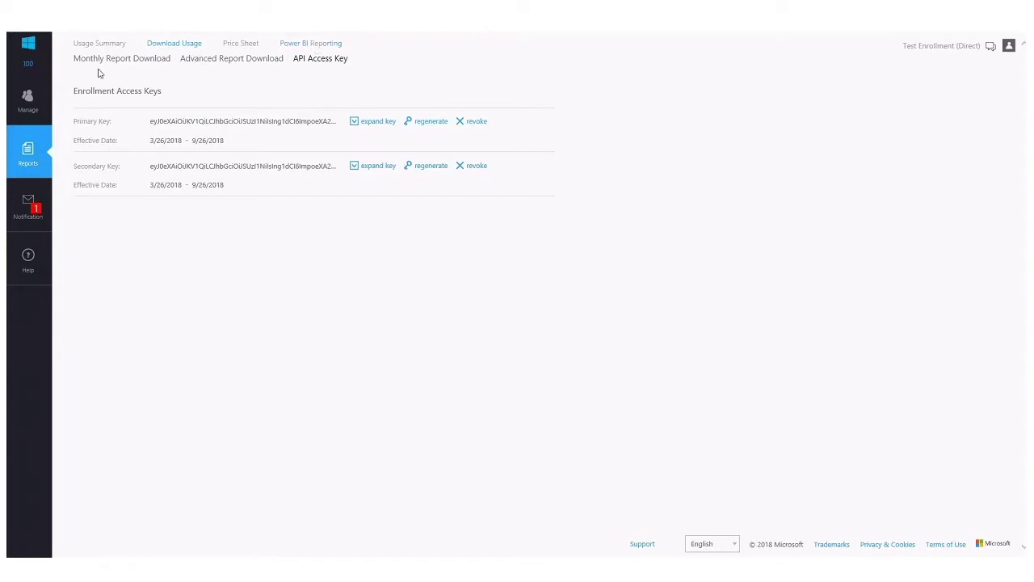
pyautogui.click(293, 44)
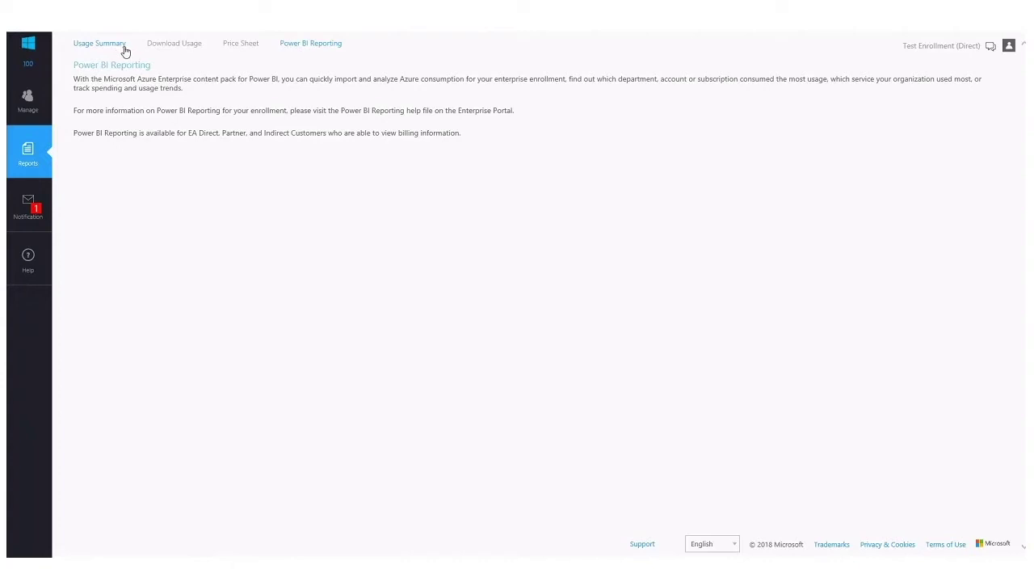
# - Open the Power BI Reporting help topic and right-click the Microsoft Azure Consumption Insights link
pyautogui.click(29, 268)
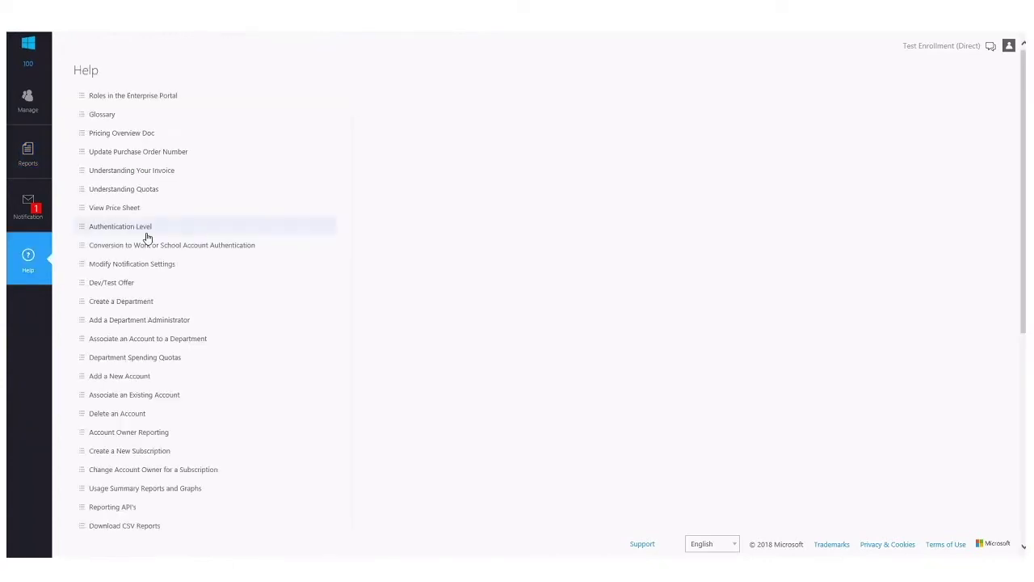
pyautogui.scroll(-3, 146, 243)
pyautogui.click(152, 457)
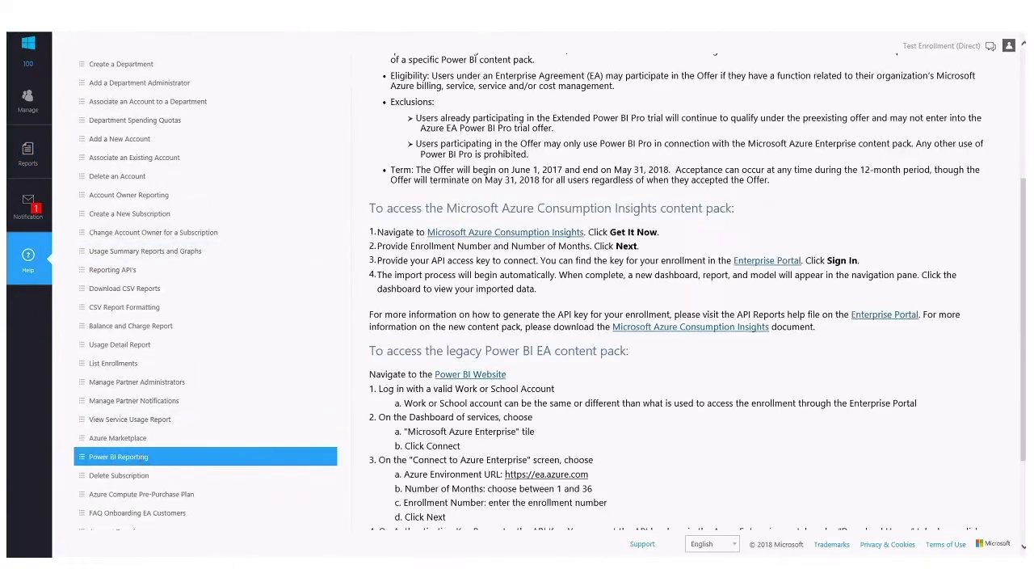
pyautogui.scroll(-2, 477, 220)
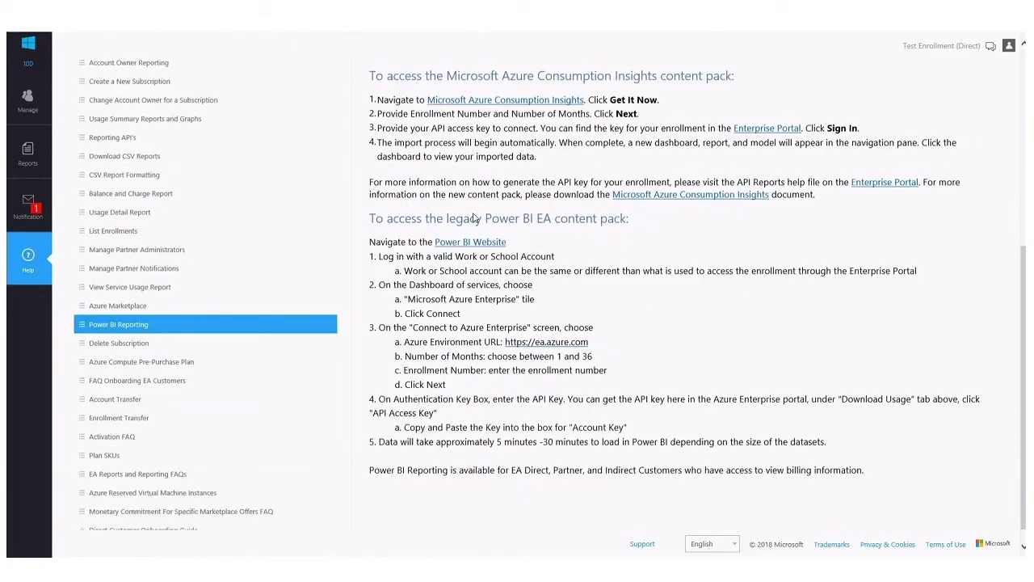
pyautogui.scroll(-1, 475, 218)
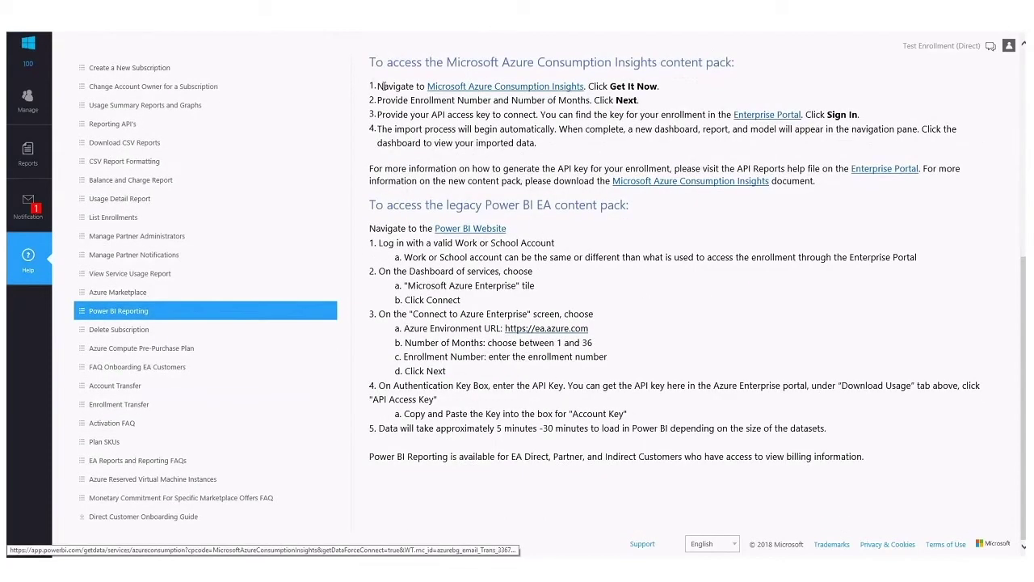
pyautogui.rightClick(480, 90)
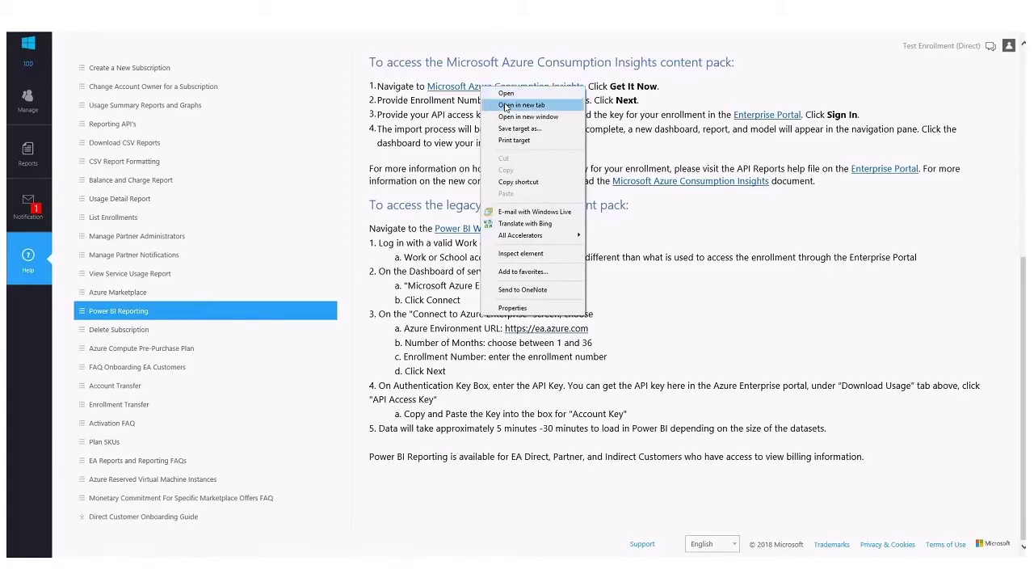
# - Open the Consumption Insights link in a new tab and connect with Number Of Month set to 3
pyautogui.click(506, 106)
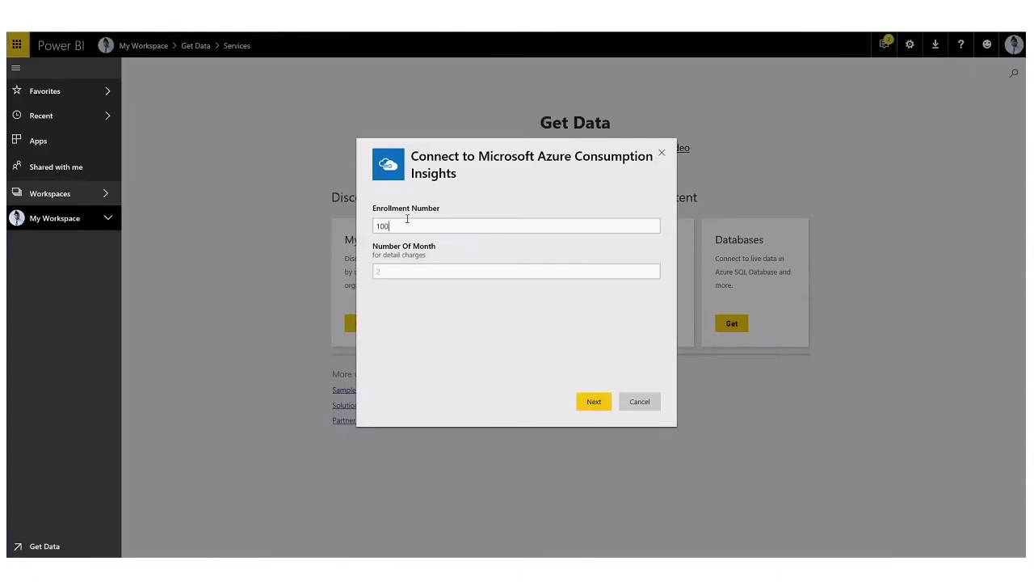
pyautogui.click(404, 272)
pyautogui.write('3')
pyautogui.click(594, 401)
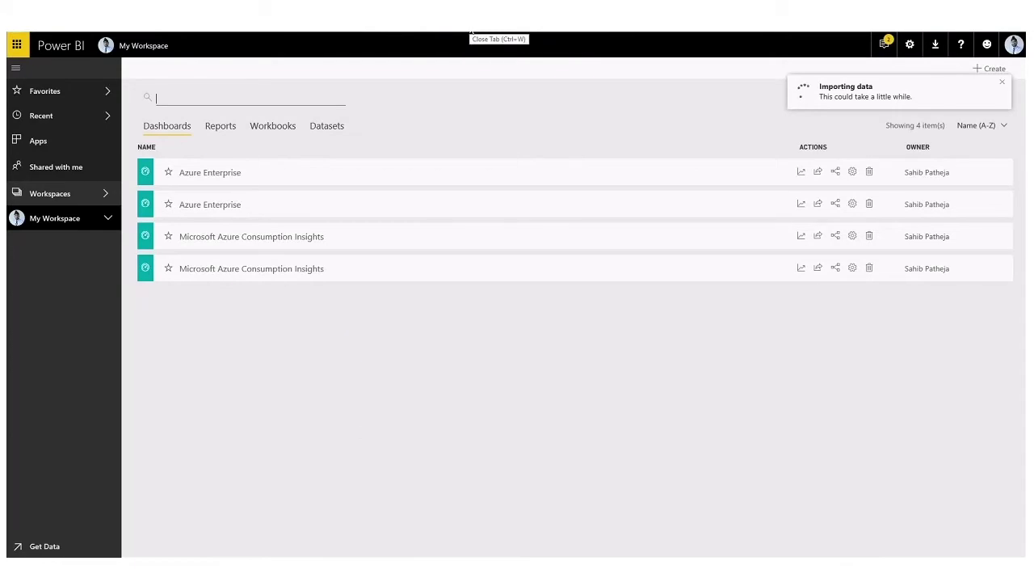
# - Reveal and copy the full primary API access key, allowing clipboard access
pyautogui.click(434, 31)
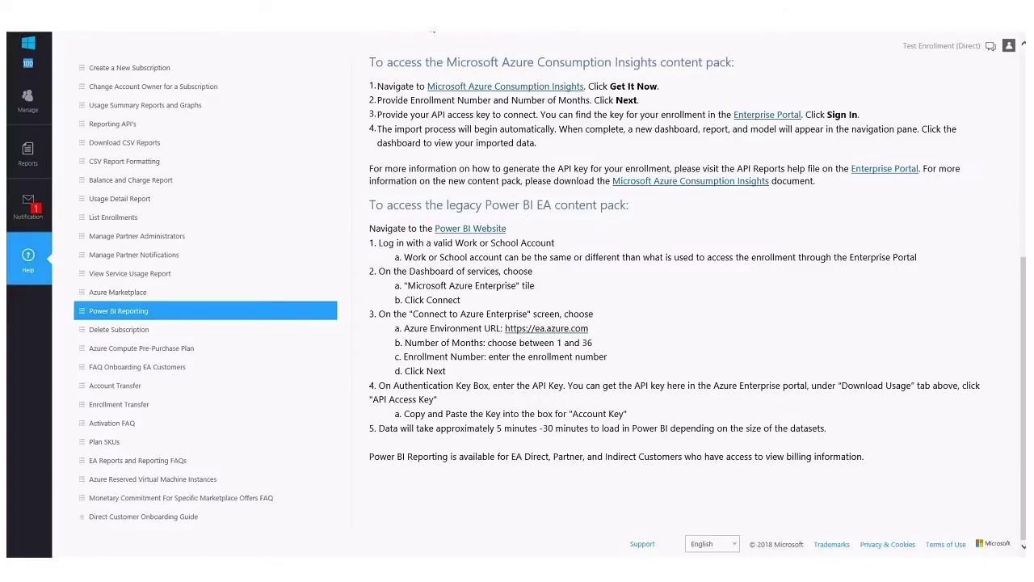
pyautogui.click(28, 152)
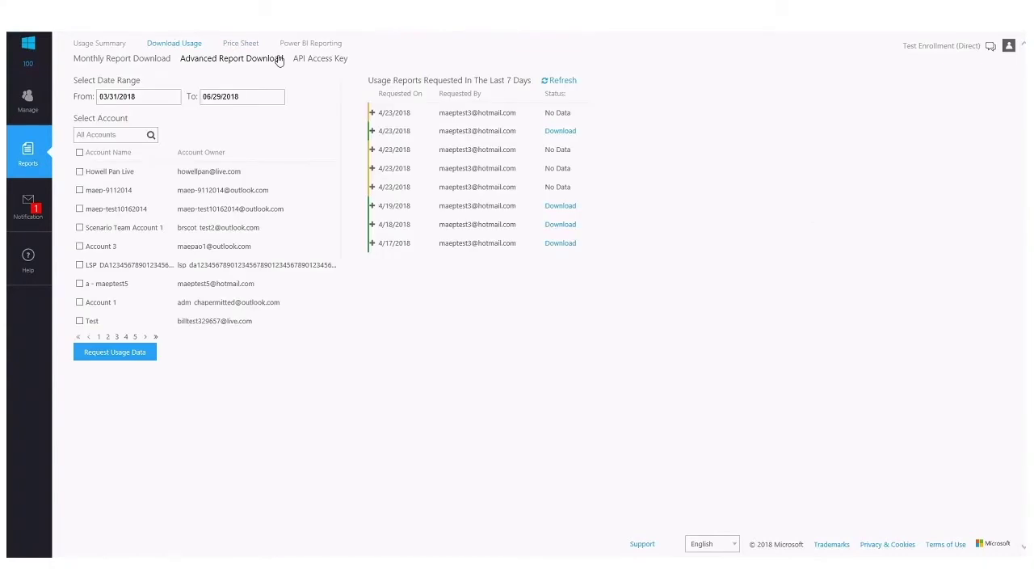
pyautogui.click(301, 61)
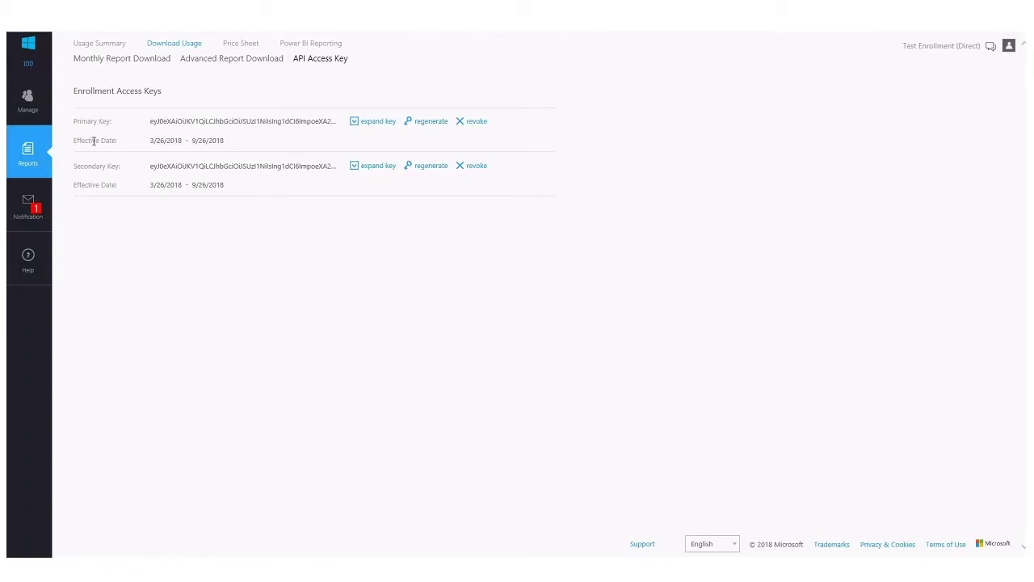
pyautogui.moveTo(74, 139); pyautogui.dragTo(138, 118)
pyautogui.click(131, 143)
pyautogui.click(386, 122)
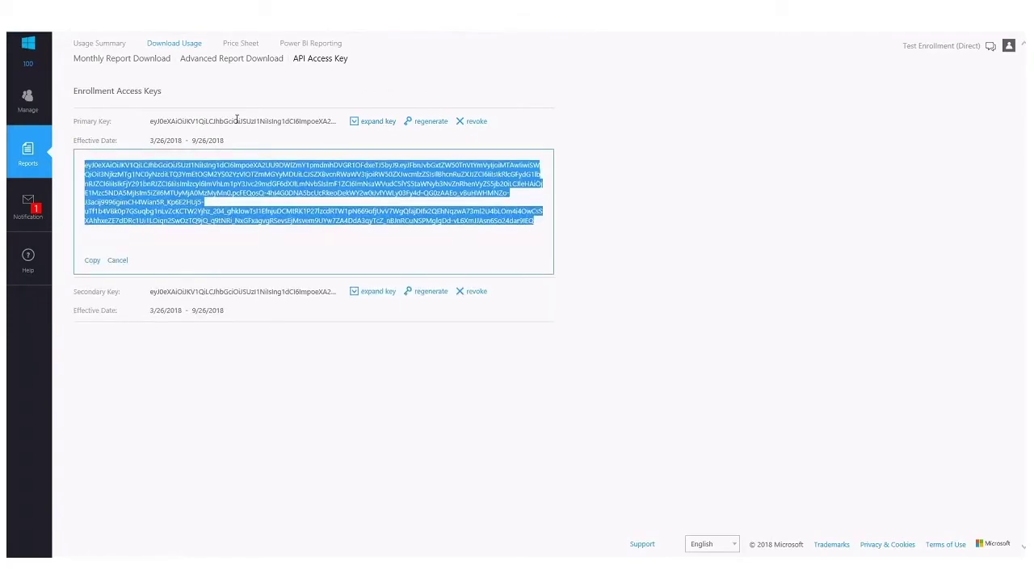
pyautogui.click(94, 261)
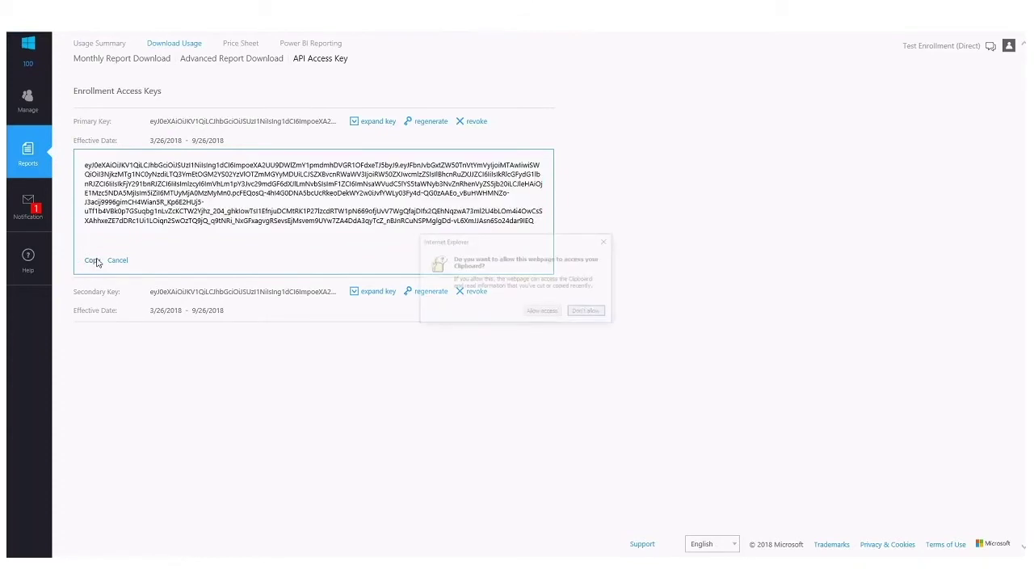
pyautogui.click(529, 315)
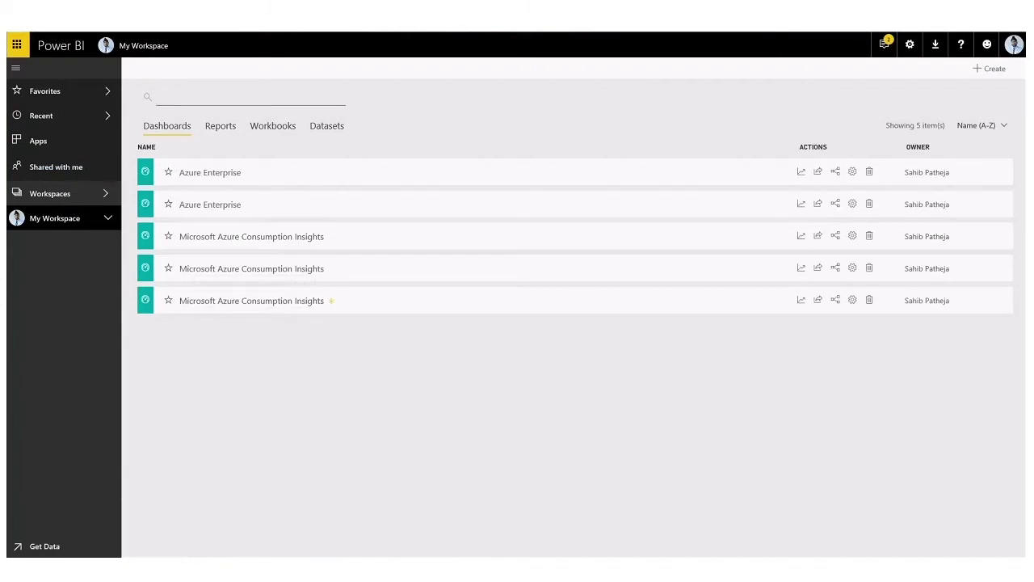
# - Open the newest Microsoft Azure Consumption Insights dashboard and expand My Workspace in the sidebar
pyautogui.click(242, 304)
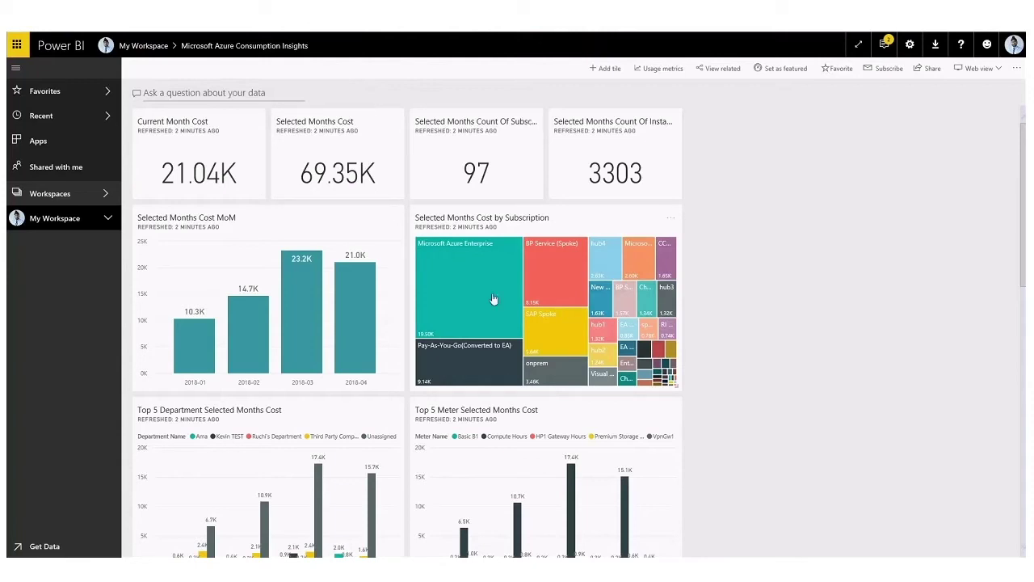
pyautogui.click(109, 220)
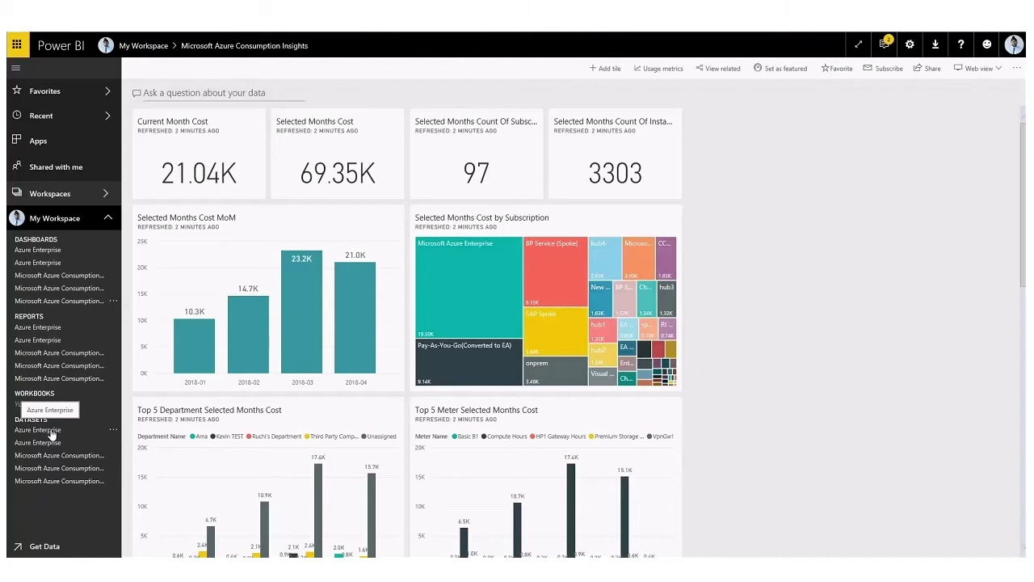
# - From the latest dataset, start a report with a Usage Details table of Account Name and Cost, totalling 69,345.04
pyautogui.click(56, 482)
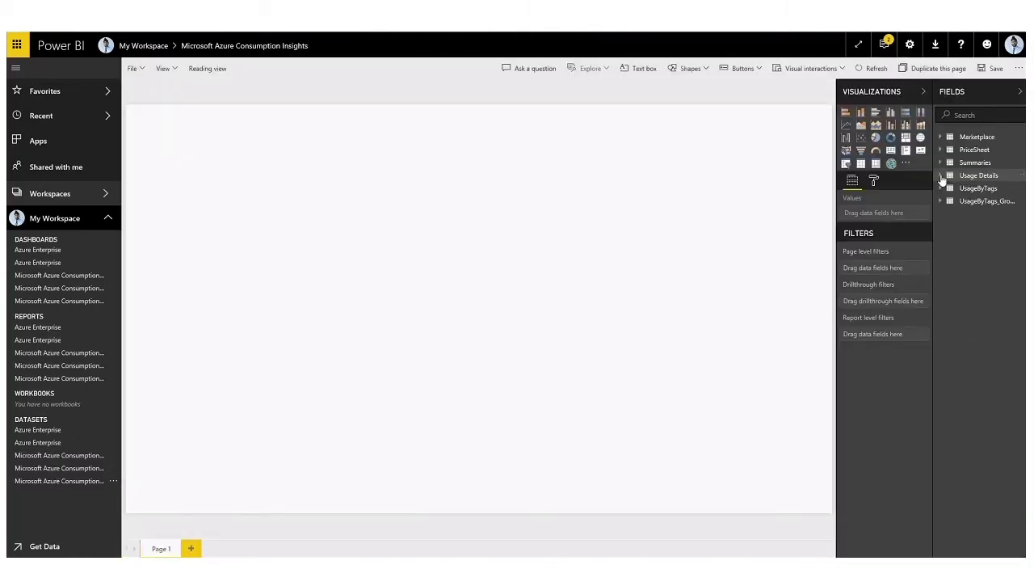
pyautogui.click(942, 175)
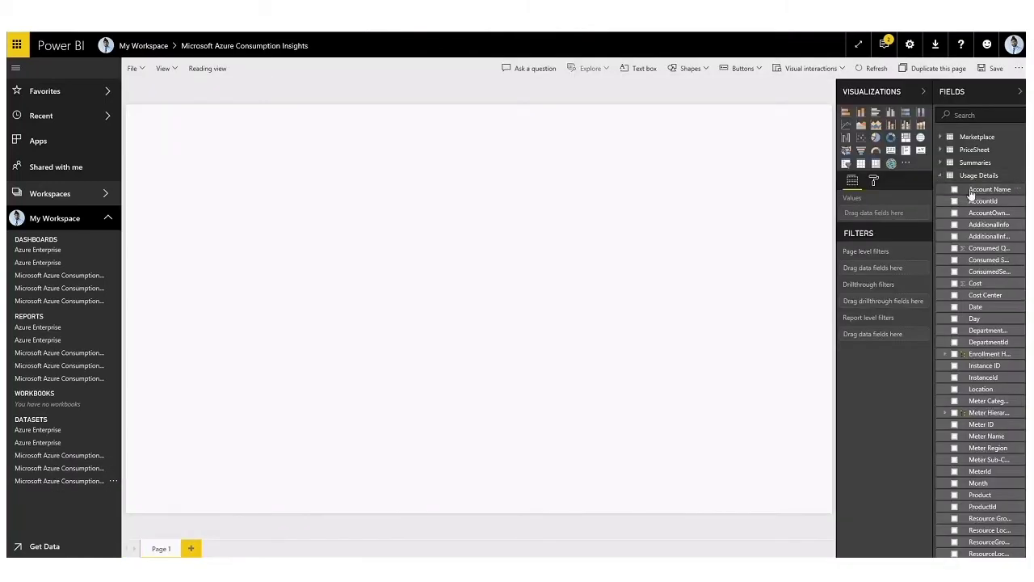
pyautogui.moveTo(971, 195); pyautogui.dragTo(242, 160)
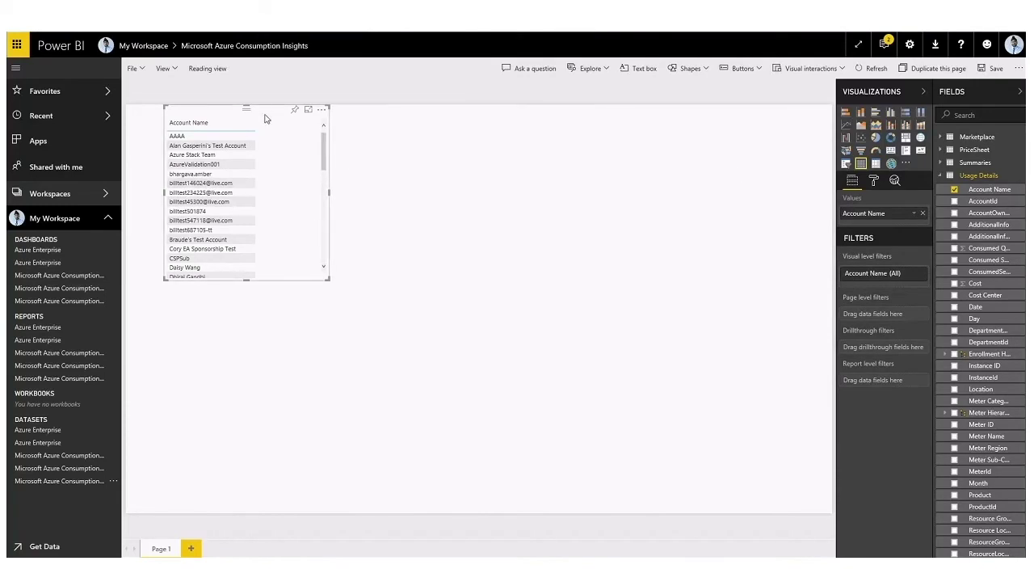
pyautogui.moveTo(264, 118); pyautogui.dragTo(255, 122)
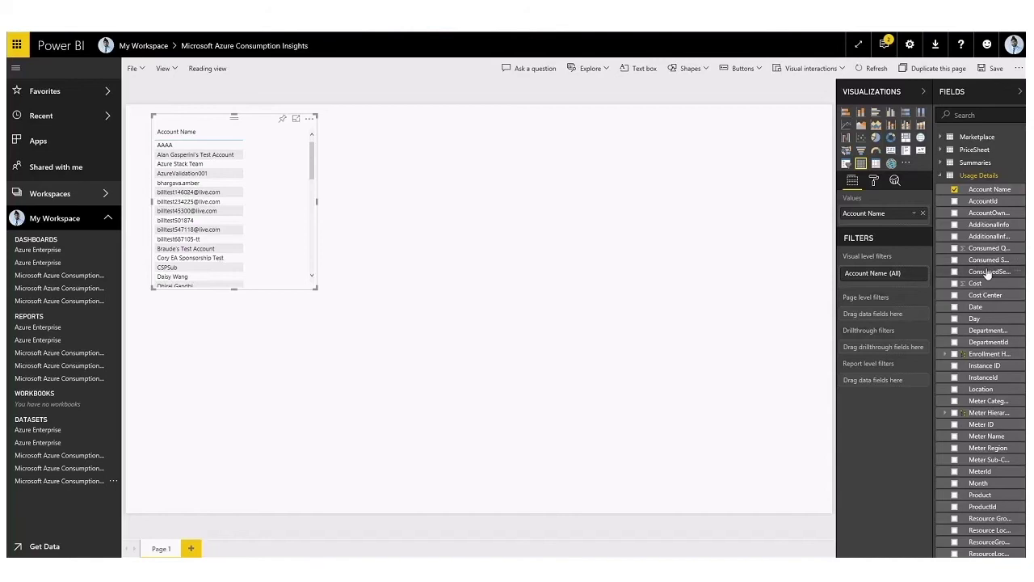
pyautogui.moveTo(975, 284); pyautogui.dragTo(266, 197)
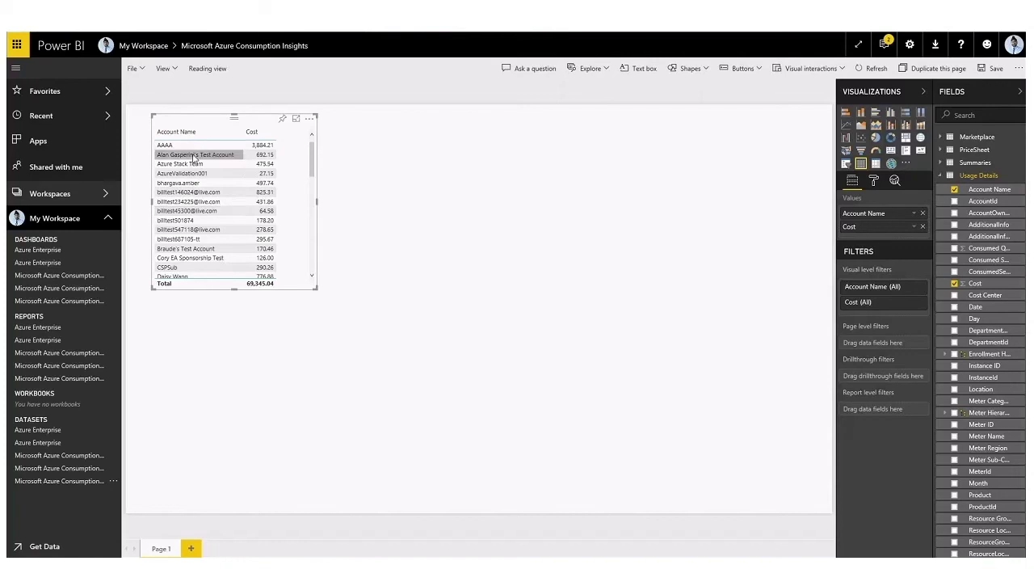
pyautogui.scroll(-2, 194, 181)
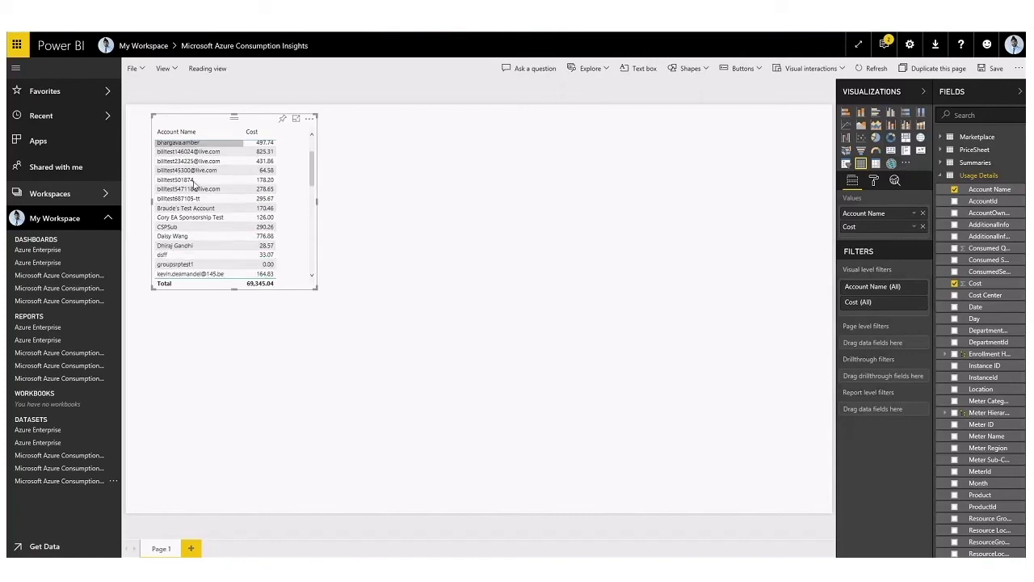
pyautogui.scroll(-5, 194, 182)
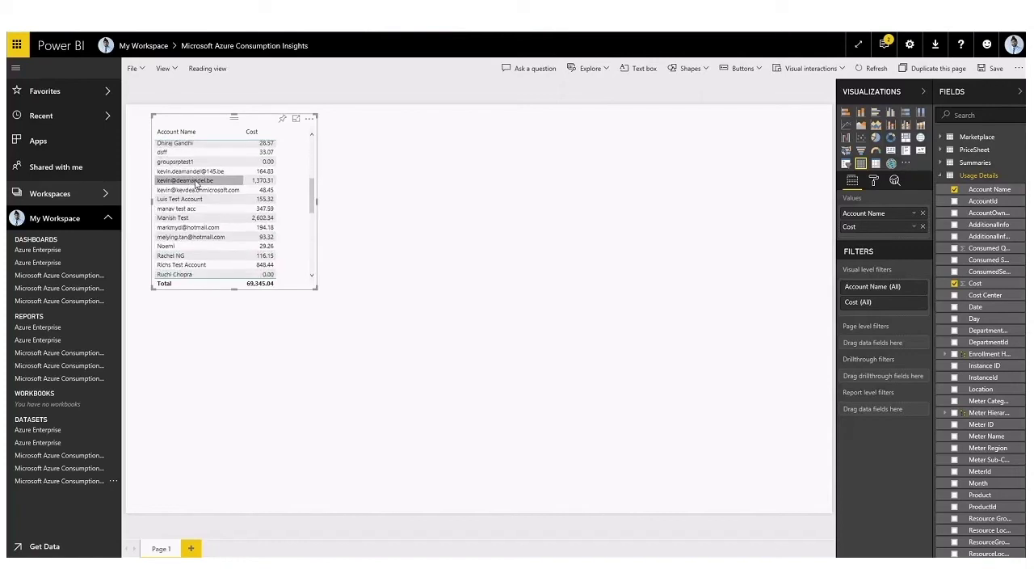
pyautogui.scroll(-3, 202, 194)
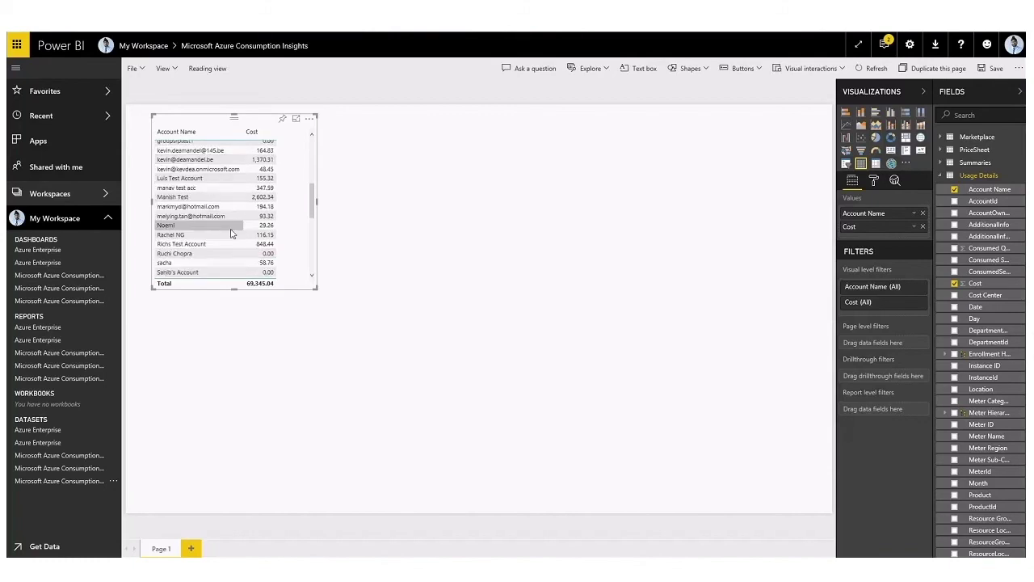
pyautogui.scroll(10, 231, 233)
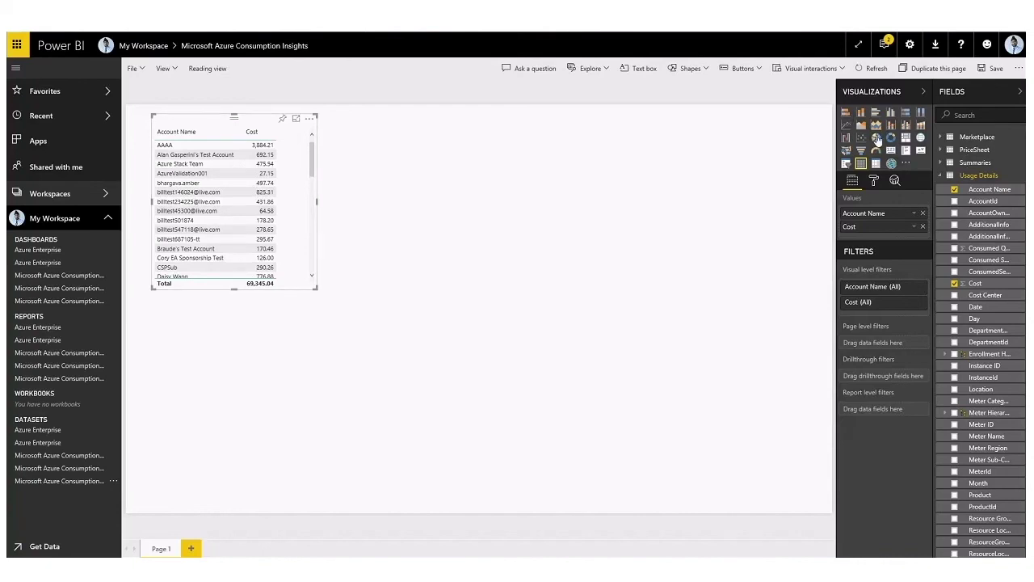
# - Convert the account cost table to a pie chart of Cost by Account Name and enlarge it
pyautogui.click(876, 137)
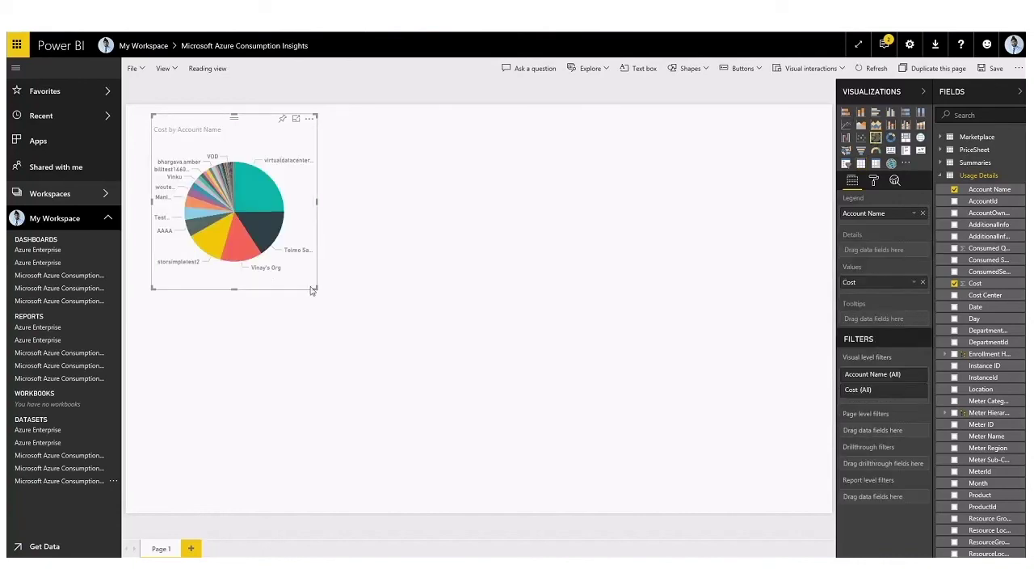
pyautogui.moveTo(315, 288); pyautogui.dragTo(543, 431)
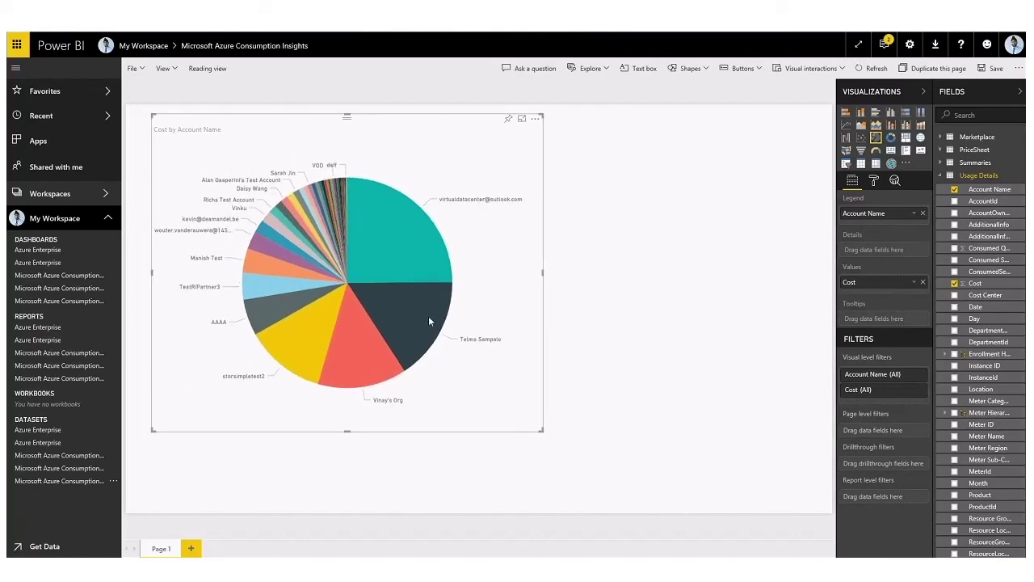
pyautogui.moveTo(368, 261)
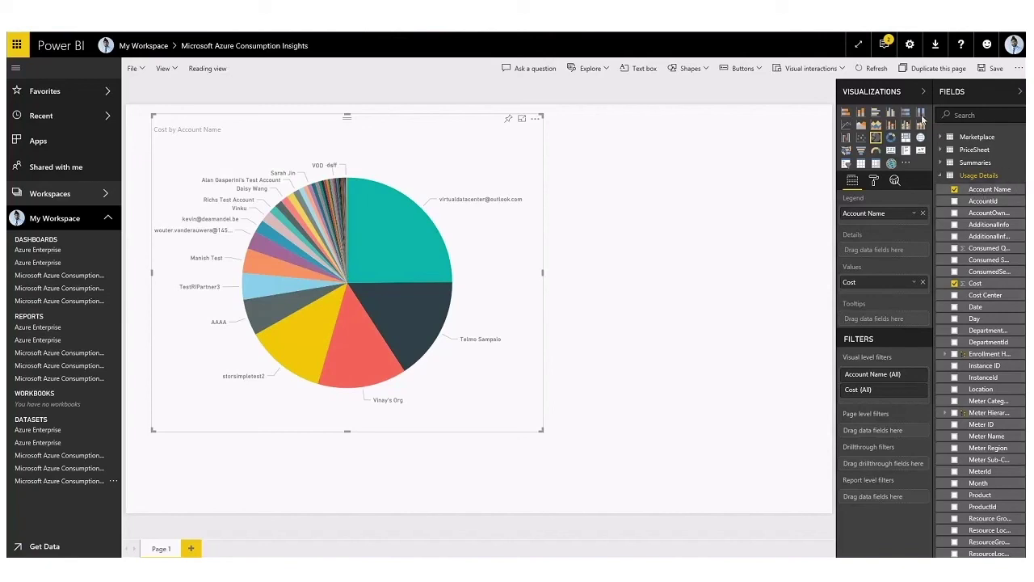
# - Return to the Enterprise Portal and open the Usage Summary for Jul 2017 - Jun 2018
pyautogui.click(399, 33)
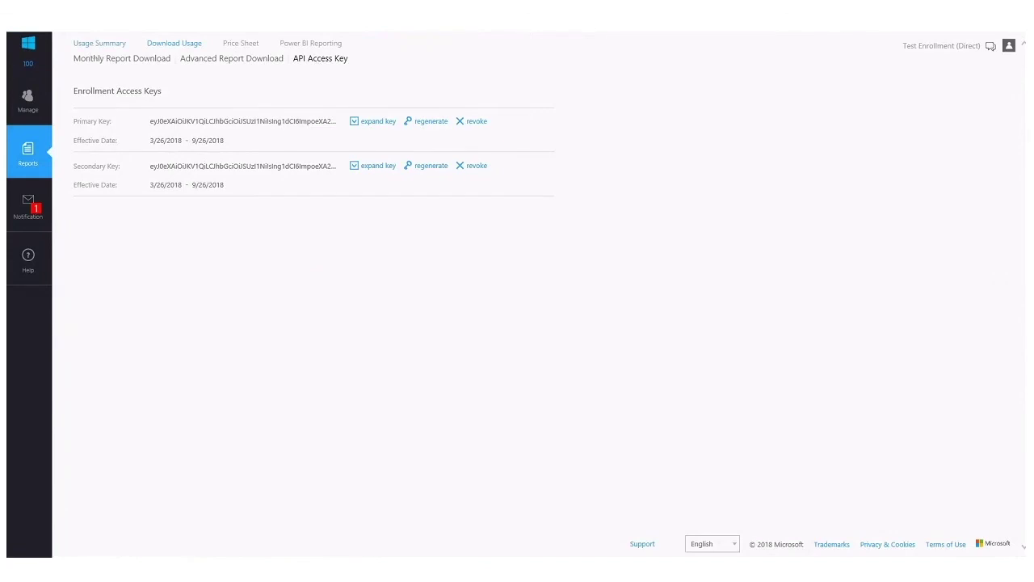
pyautogui.click(100, 45)
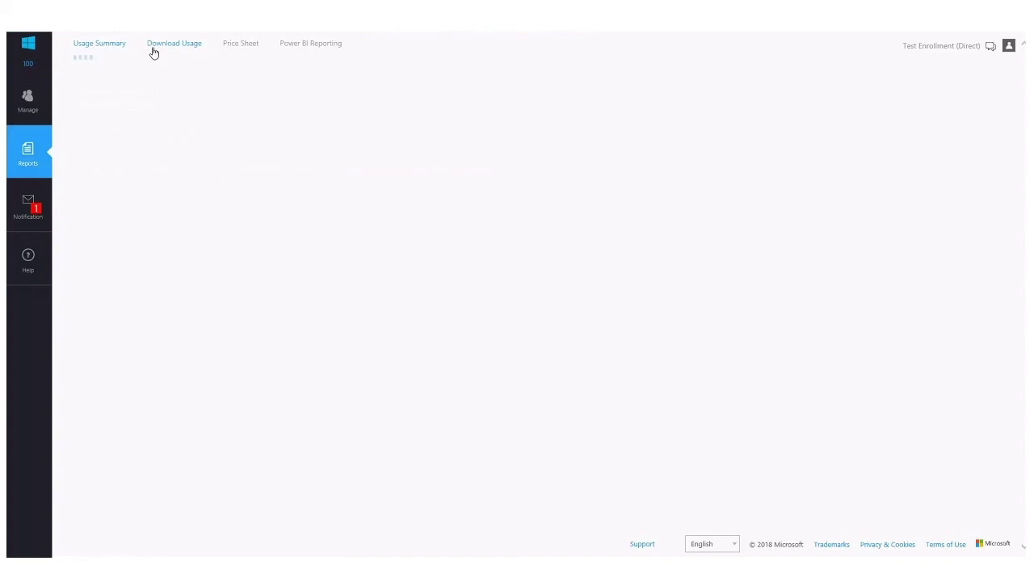